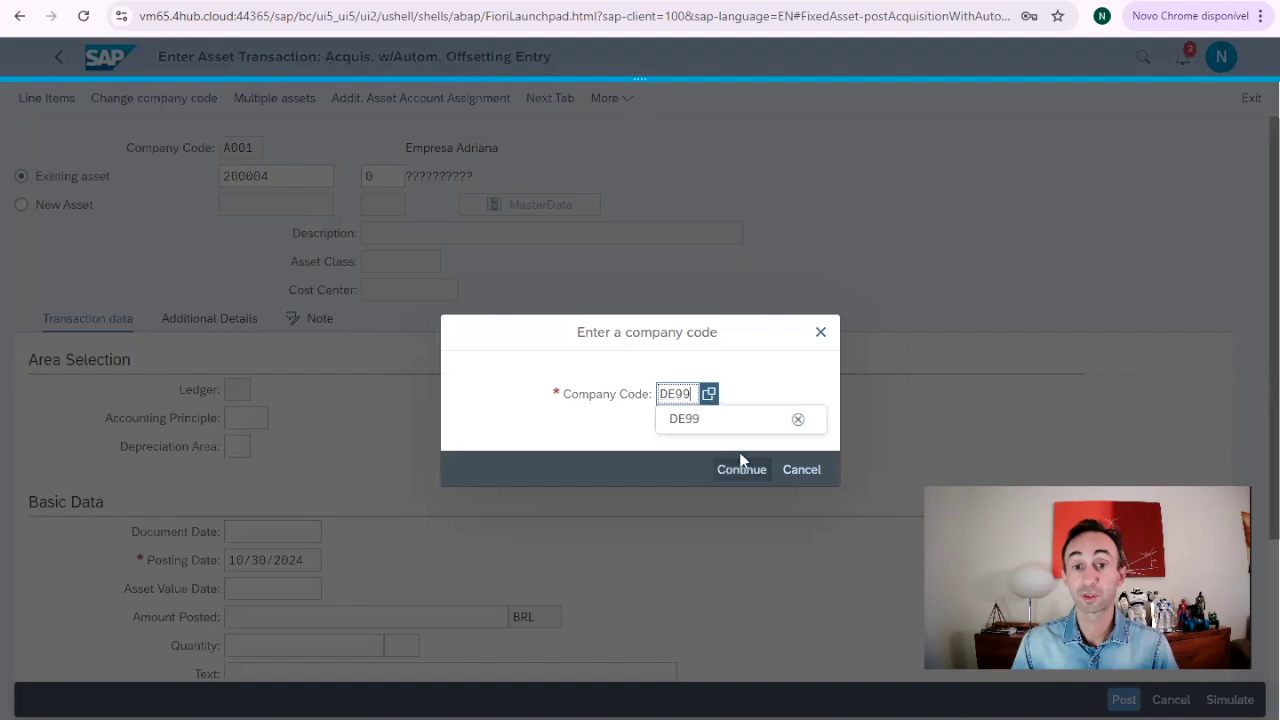
Set the company code to DE99 and choose existing asset 200008, MACHINES SAP 4ALL - V8, for the acquisition
left_click(682, 420)
left_click(737, 472)
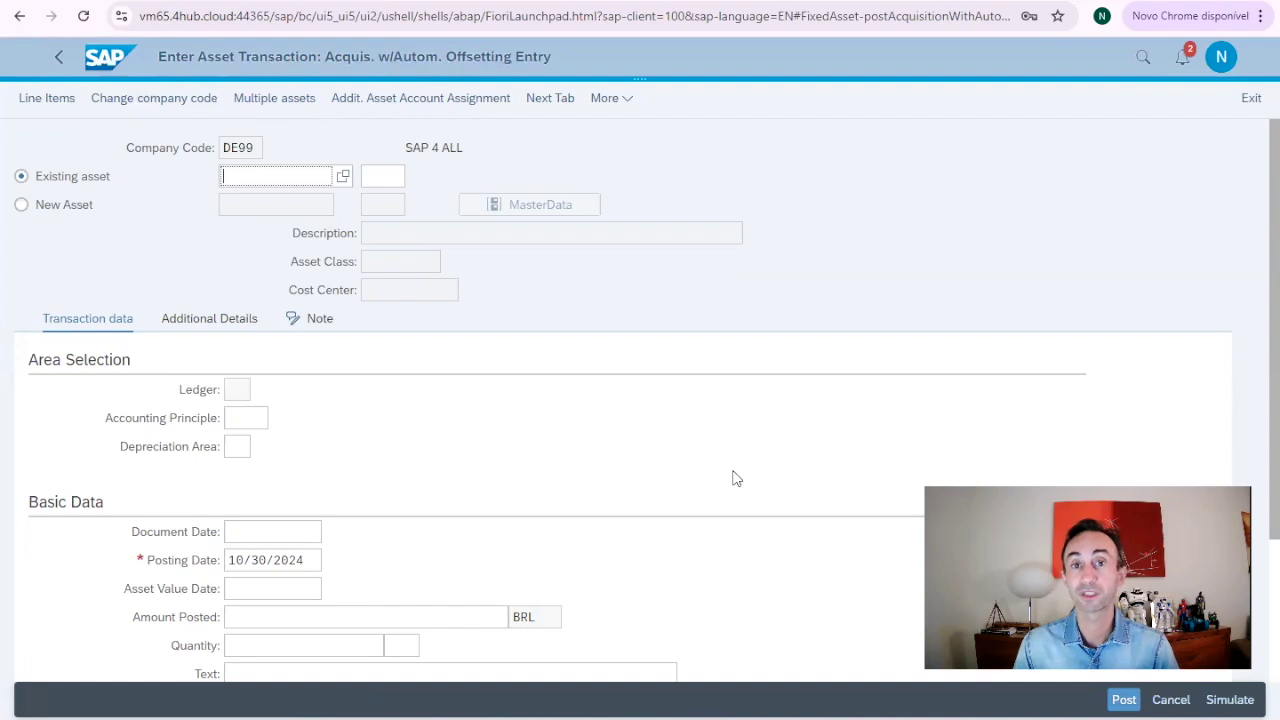
left_click(340, 188)
left_click(343, 178)
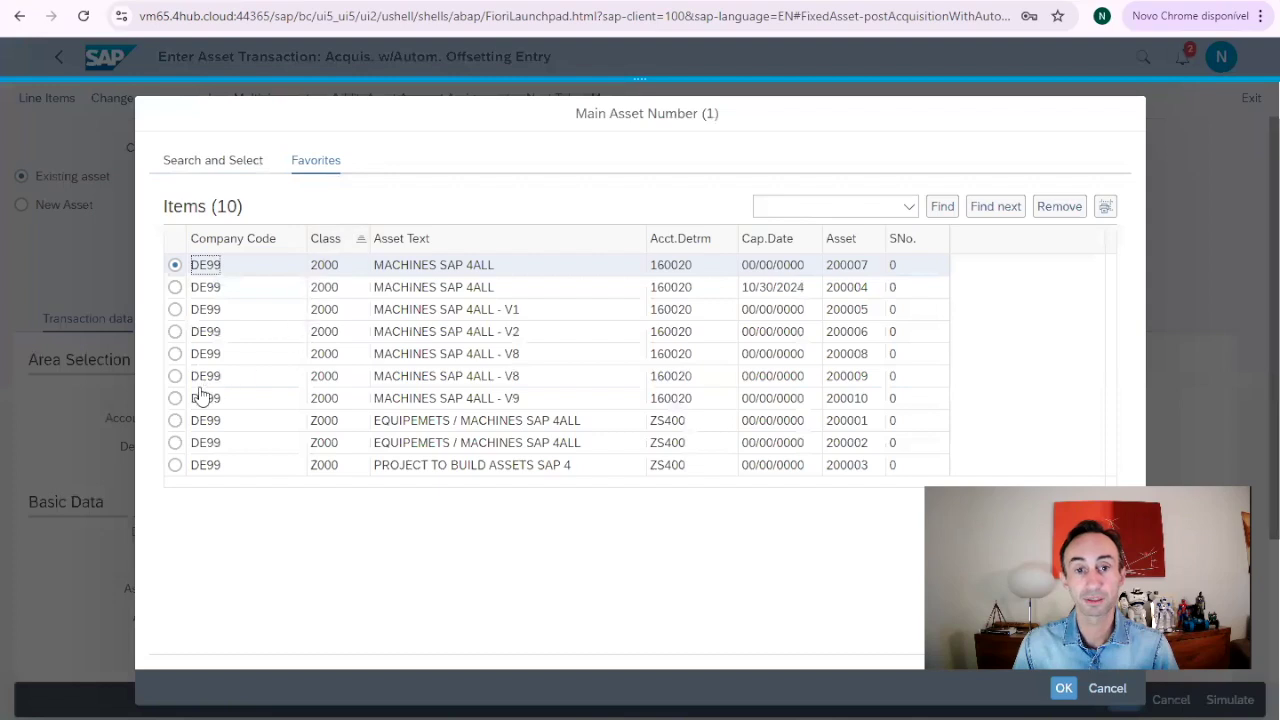
left_click(175, 353)
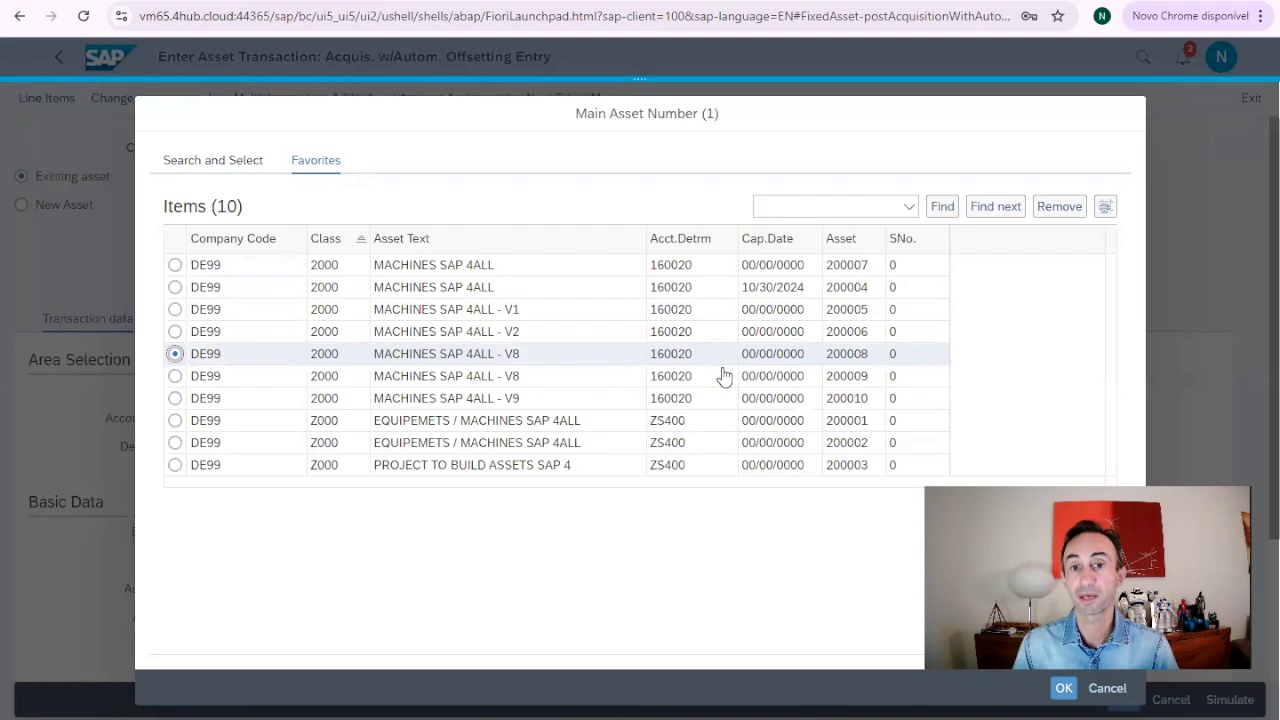
left_click(1062, 697)
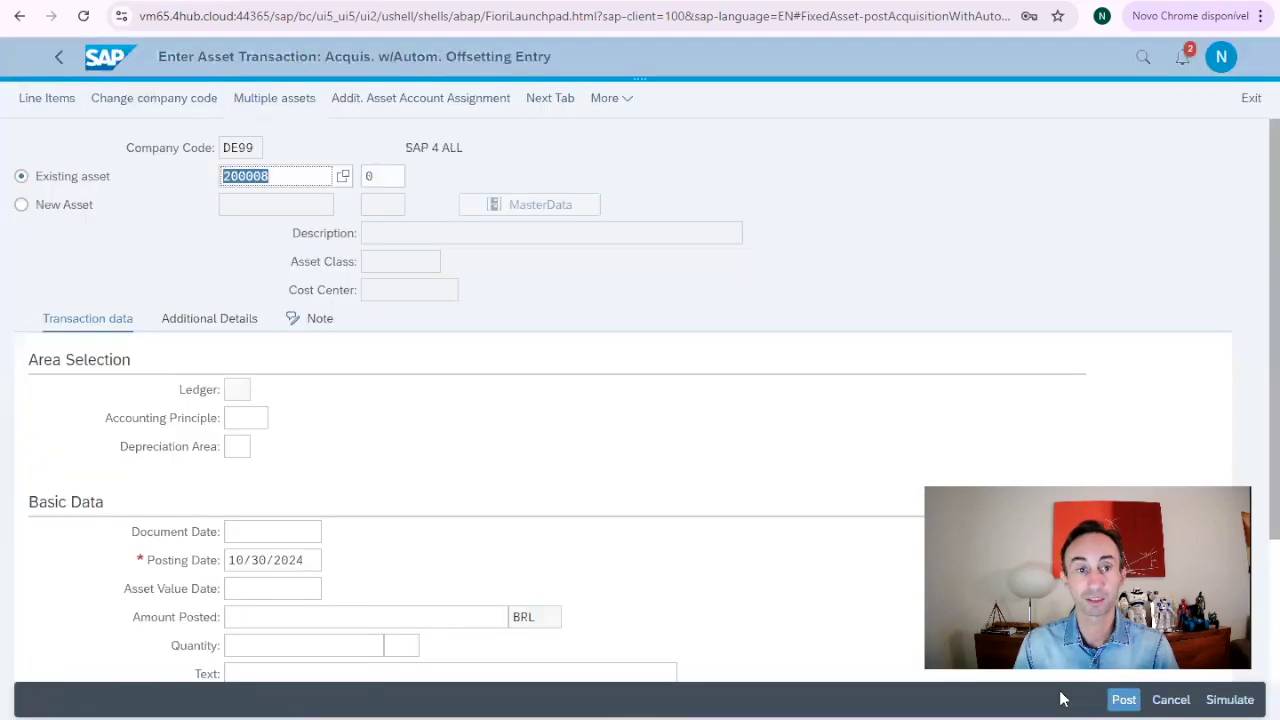
Check the available values for the accounting principle and depreciation area, leaving both fields empty
scroll(537, 369, "down", 2)
scroll(530, 366, "up", 1)
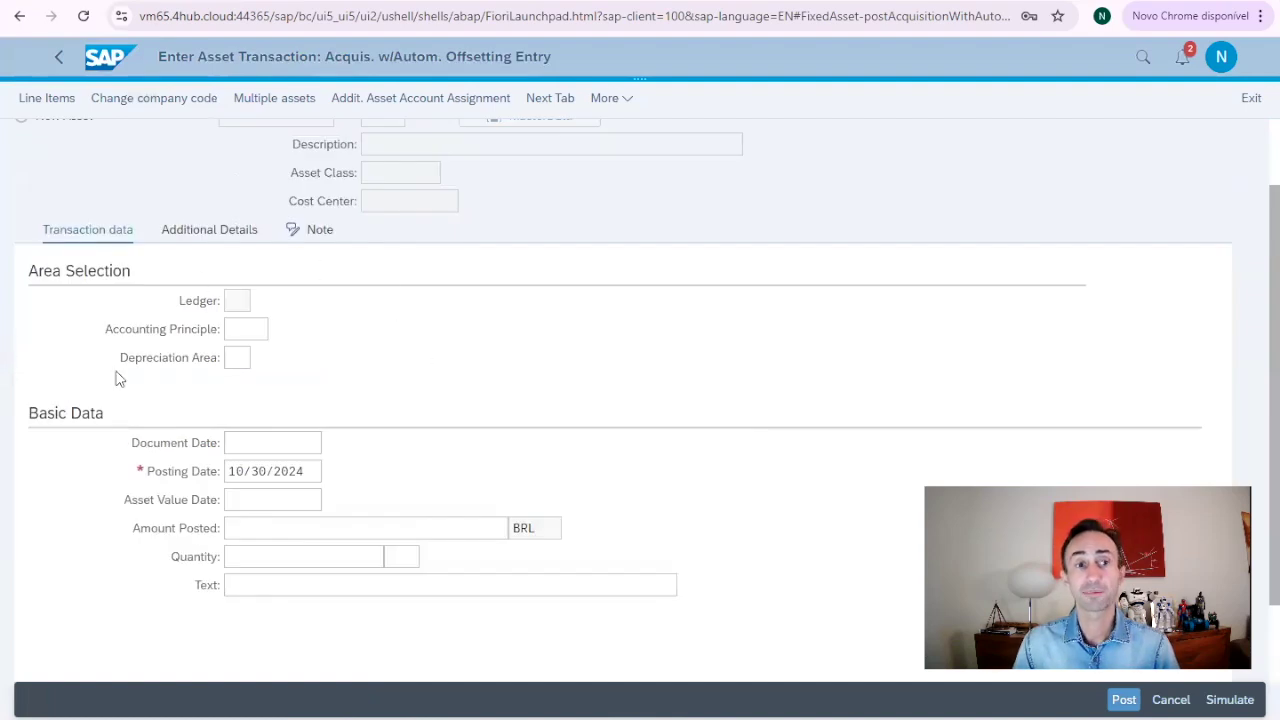
left_click(238, 328)
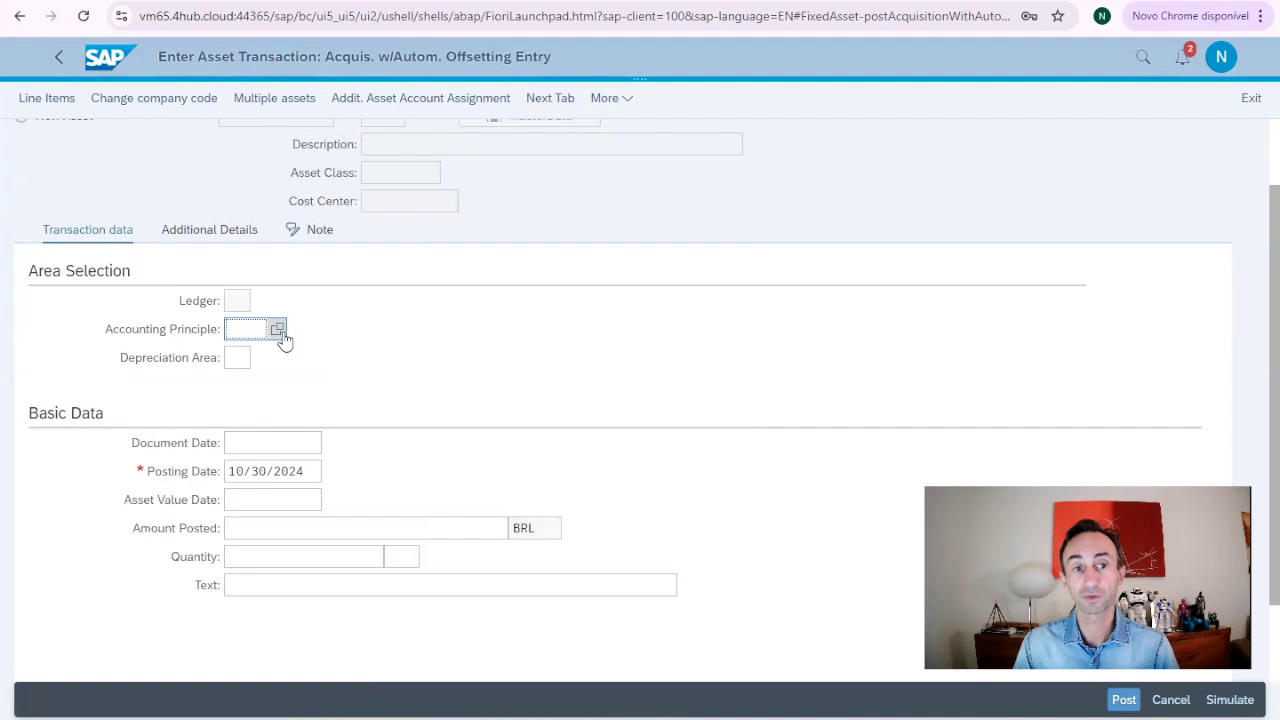
left_click(278, 331)
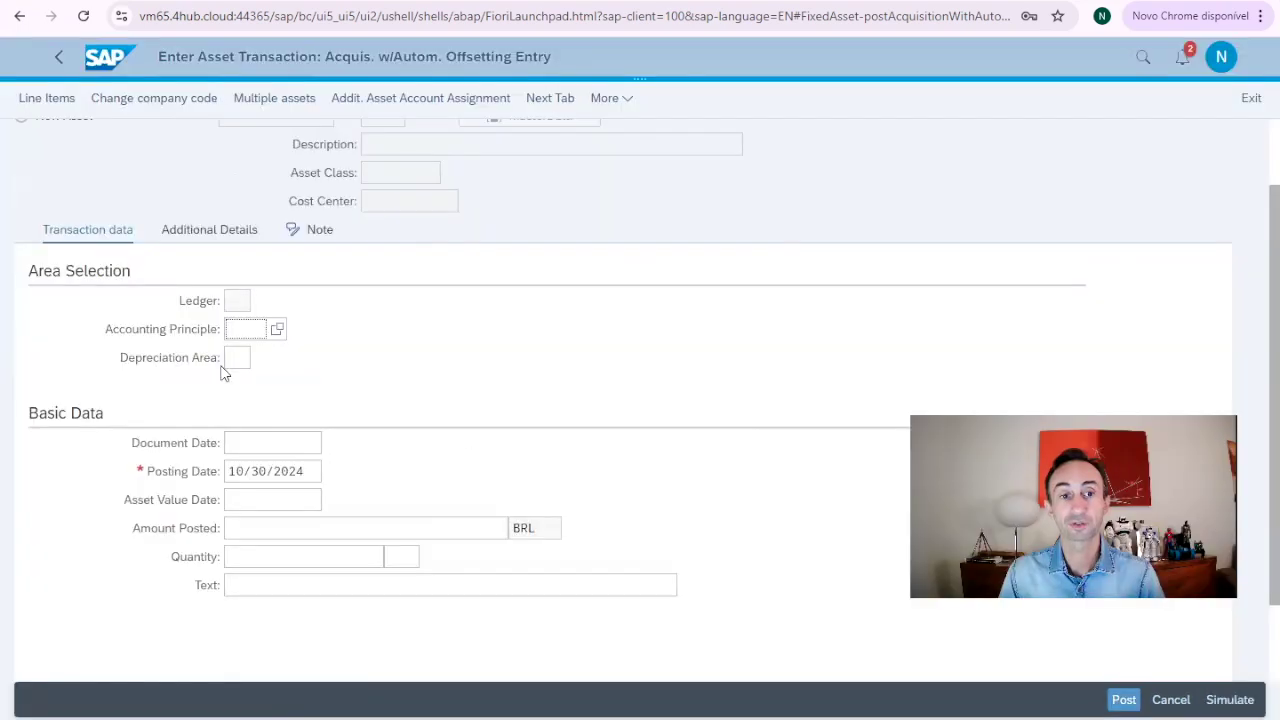
left_click(237, 358)
left_click(260, 362)
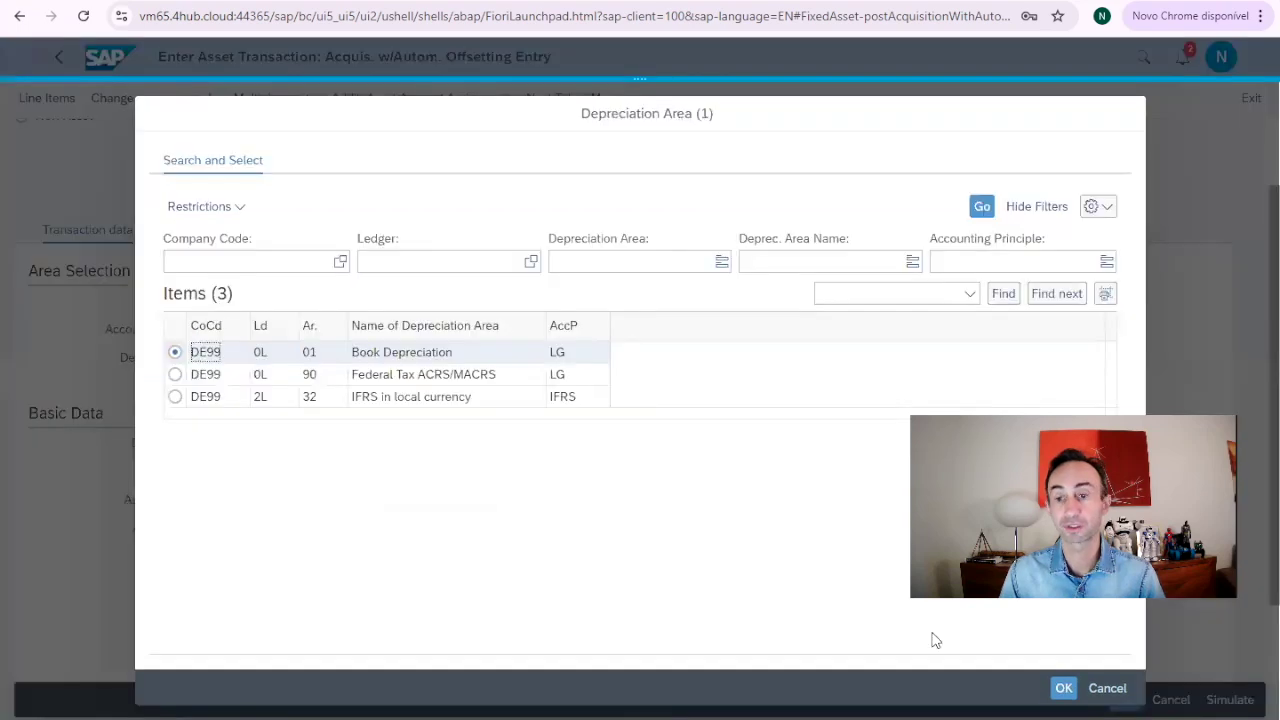
left_click(1107, 690)
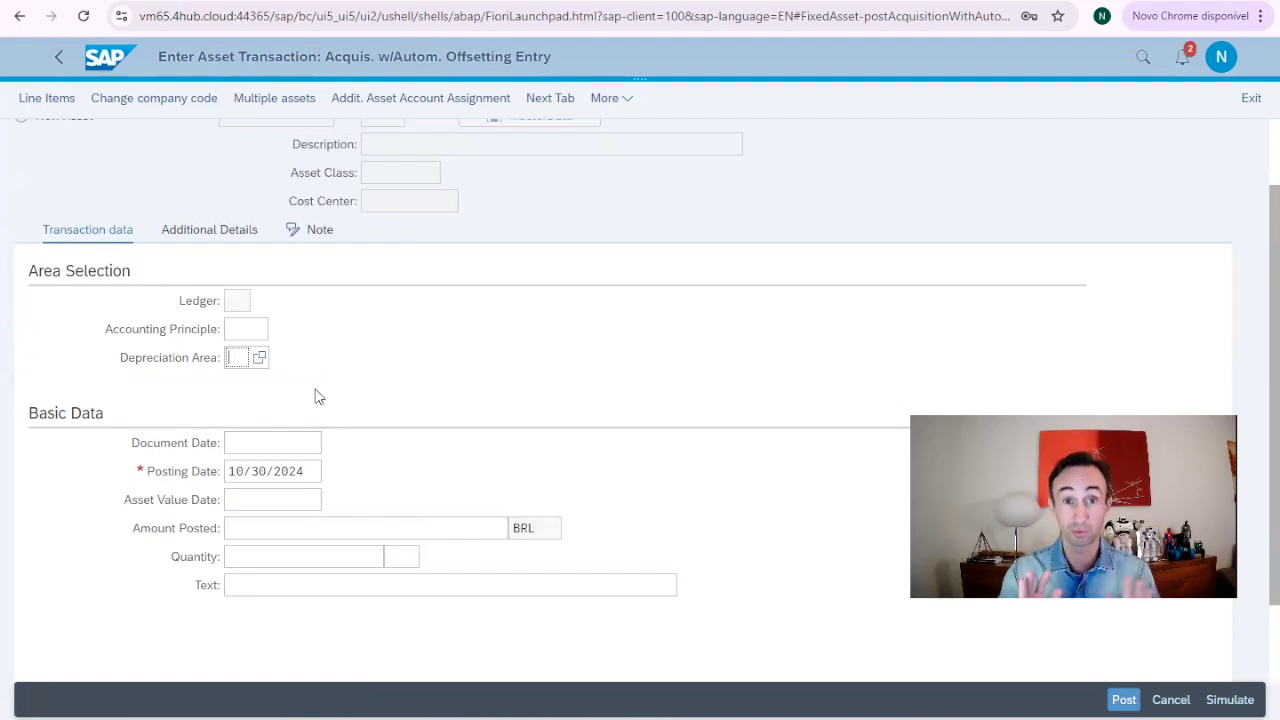
Copy the posting date 10/30/2024 into the document date and the asset value date
left_click_drag(306, 472, 208, 485)
key("ctrl+c")
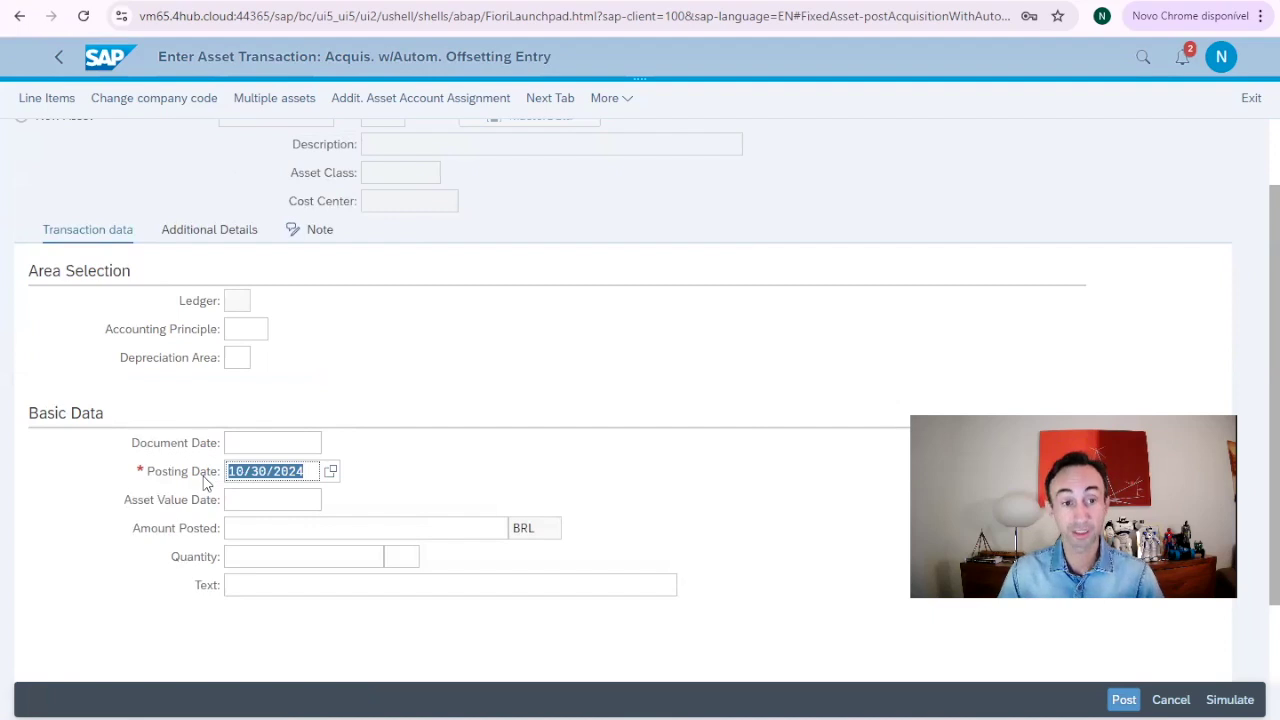
left_click(254, 440)
key("ctrl+v")
left_click(237, 499)
key("ctrl+v")
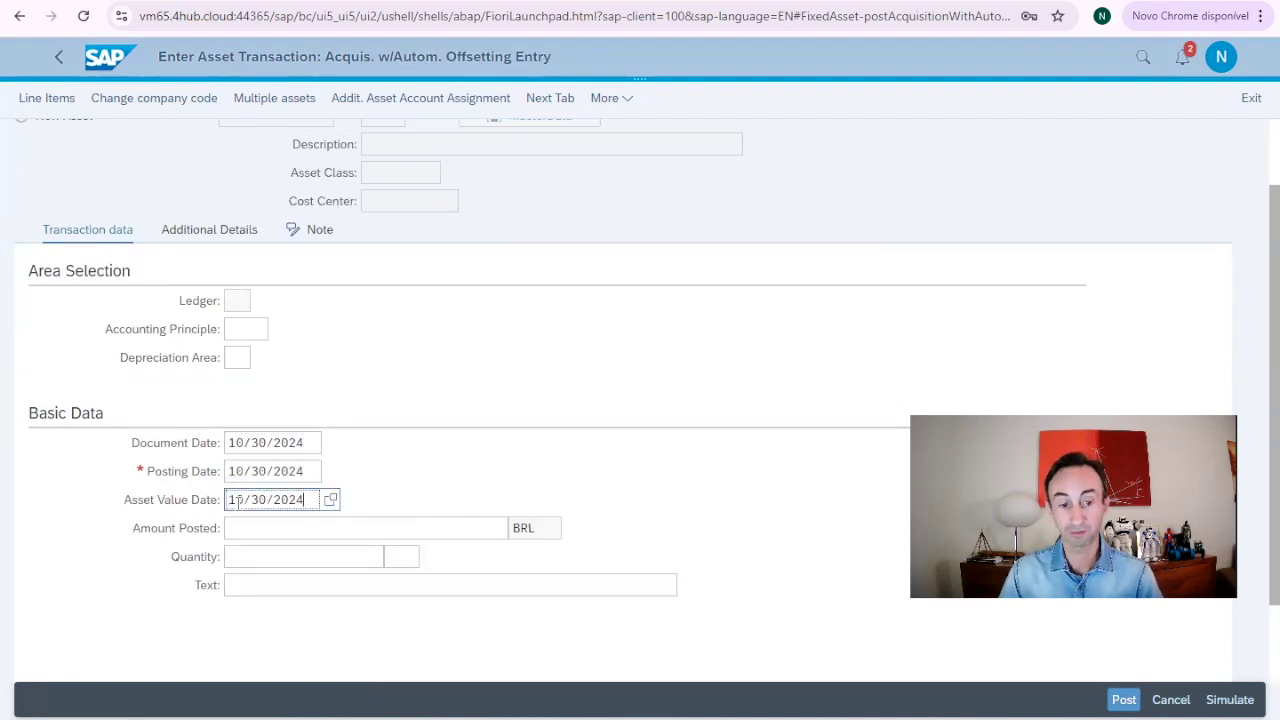
left_click(397, 482)
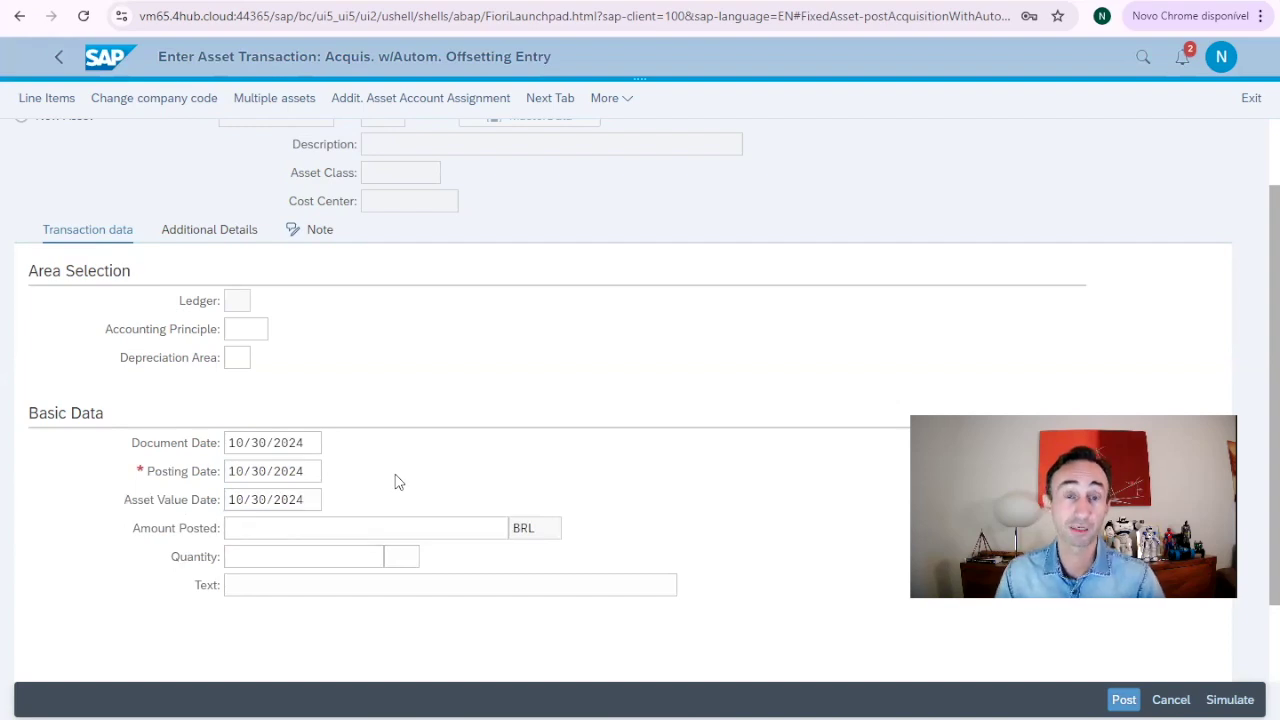
Set the amount posted to 8,000.00 BRL and validate the entered transaction data
left_click(286, 530)
type("8000")
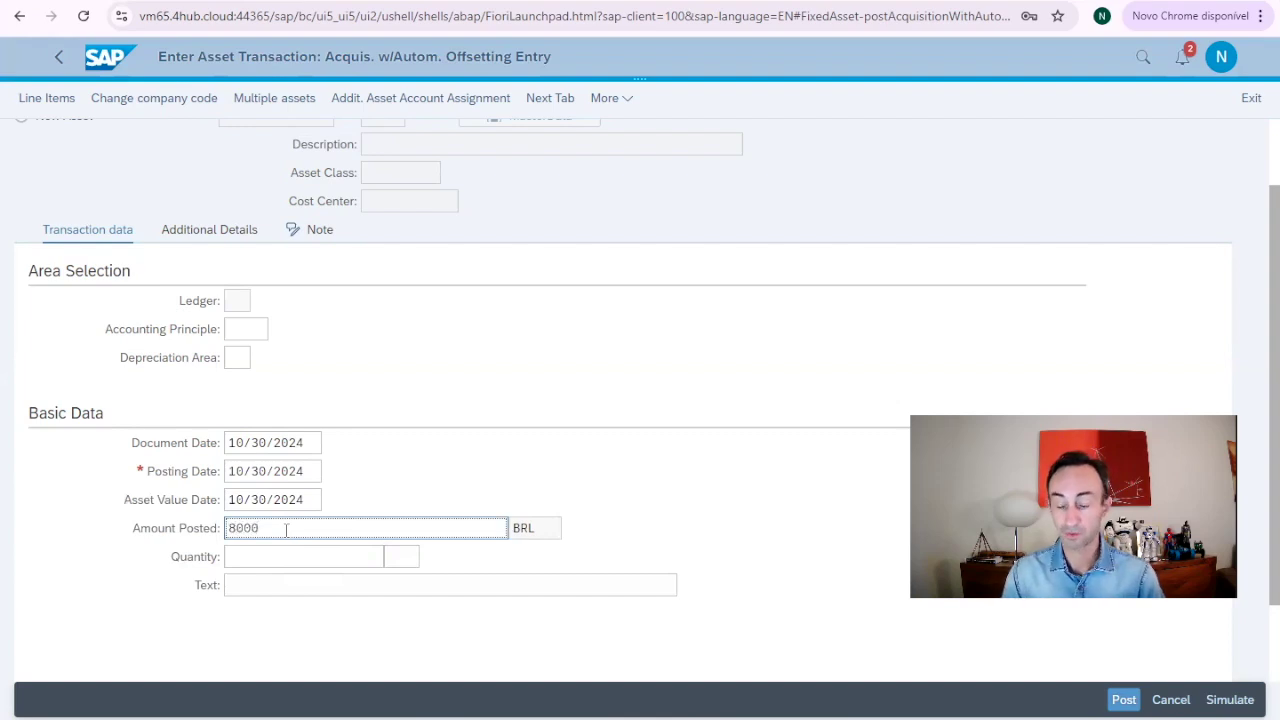
key("Return")
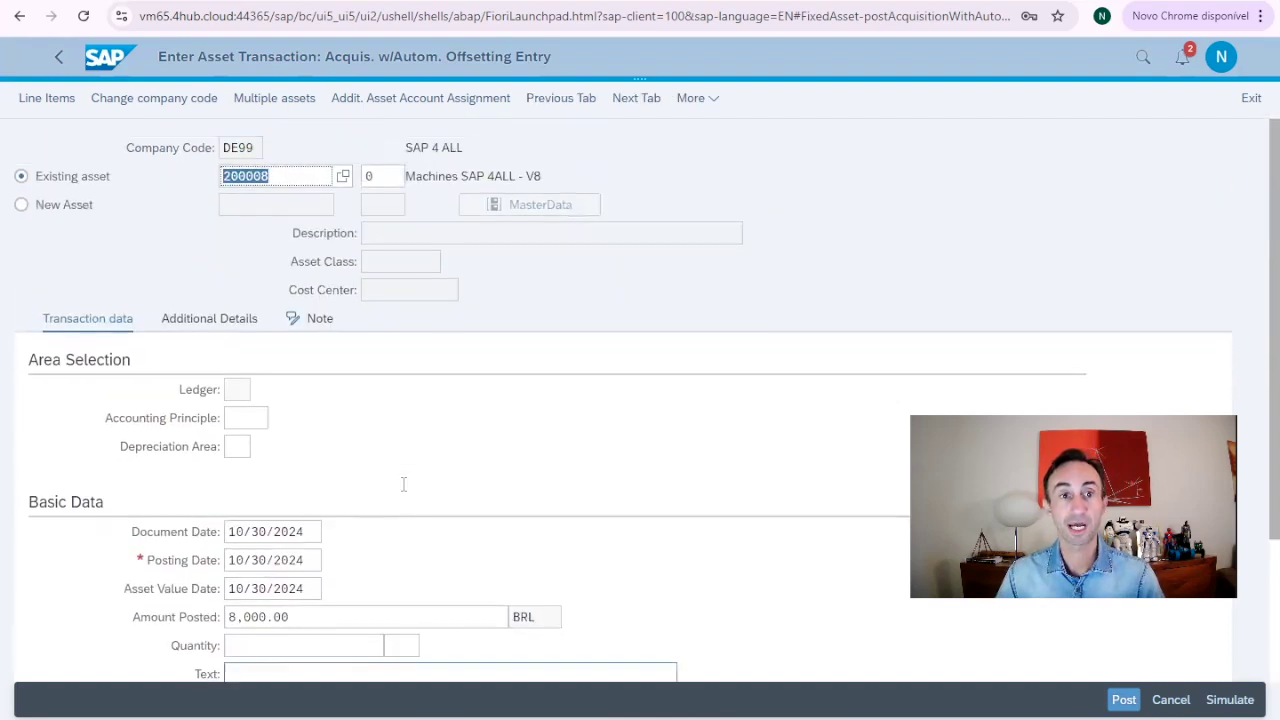
Review the additional details of the transaction and the list of available transaction types without selecting one
left_click(190, 330)
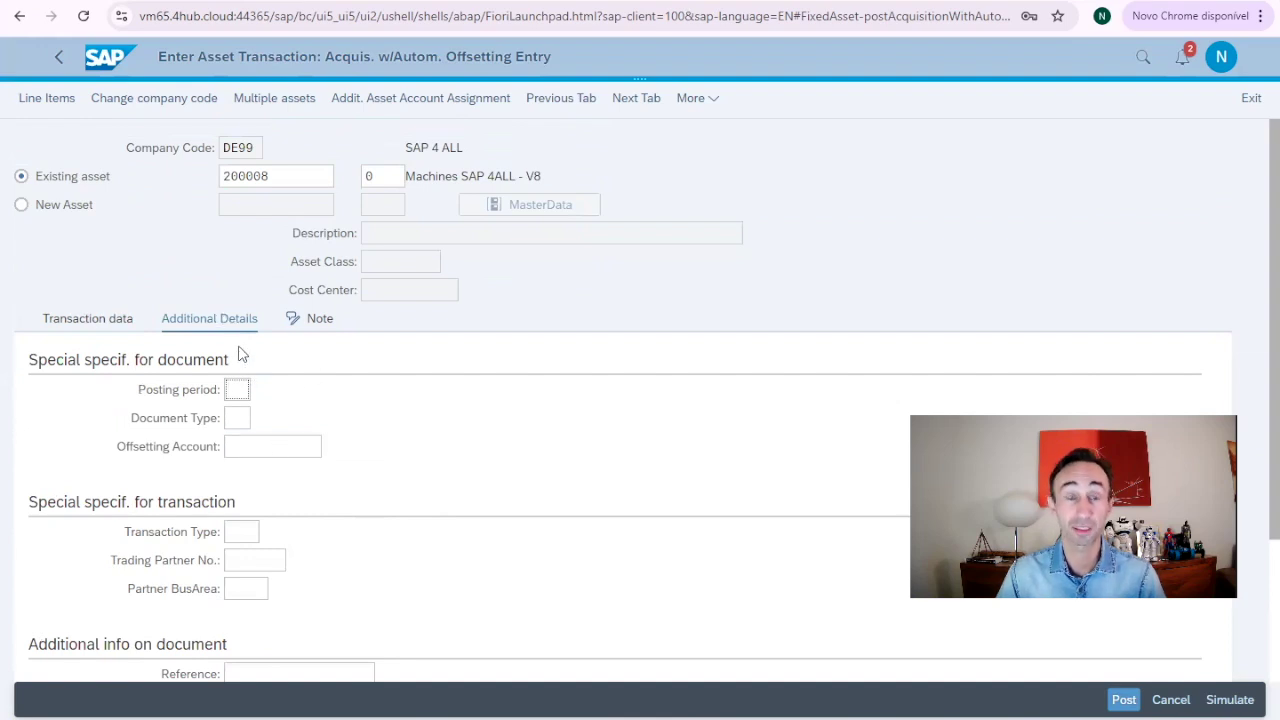
scroll(280, 352, "down", 3)
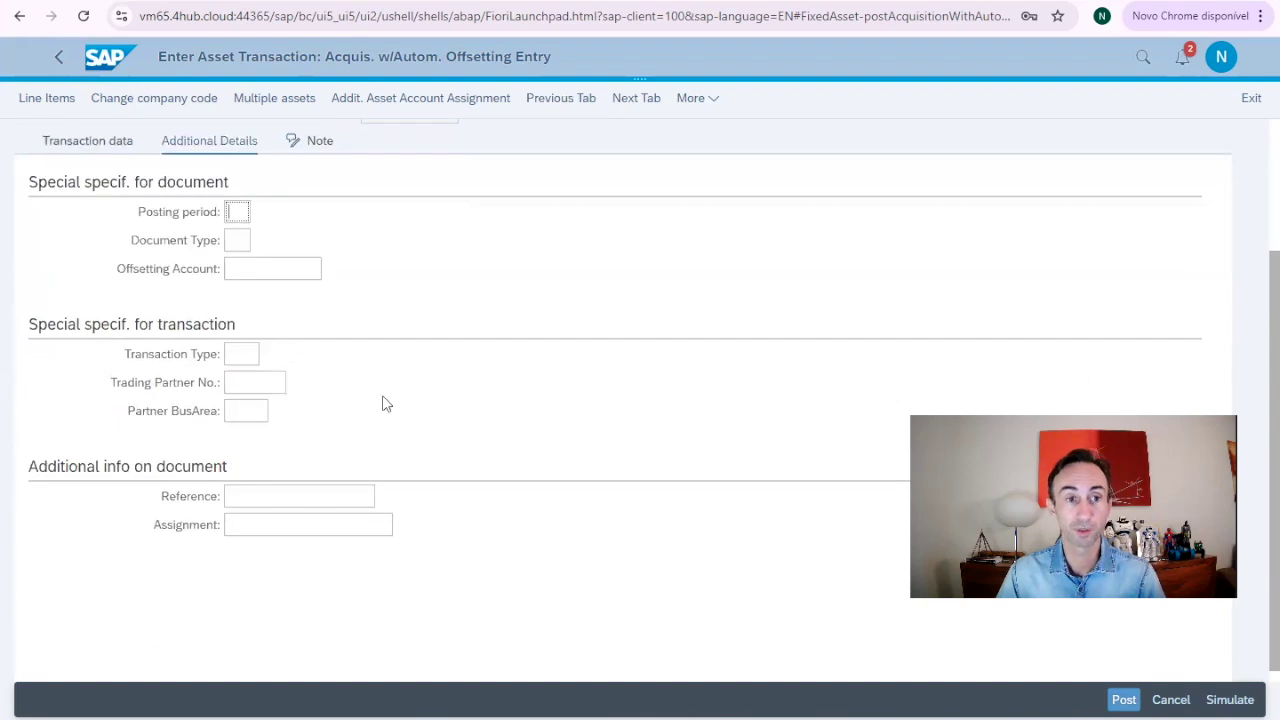
left_click(245, 354)
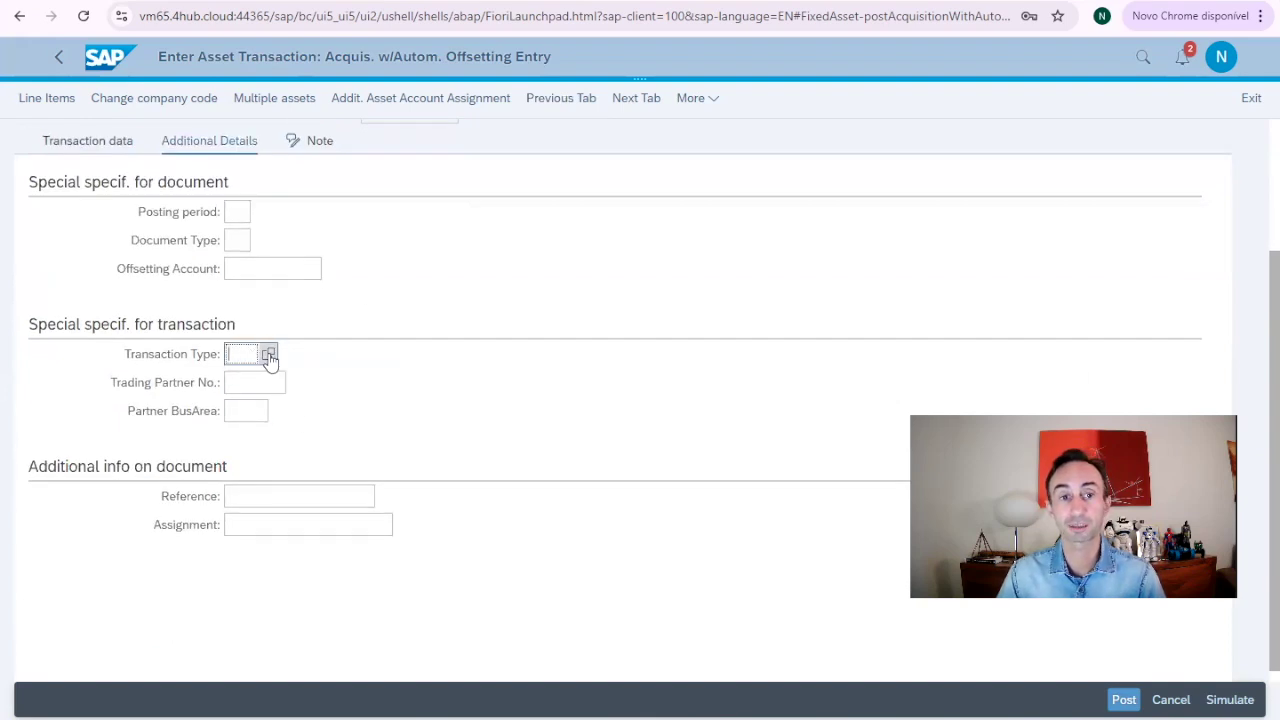
left_click(268, 356)
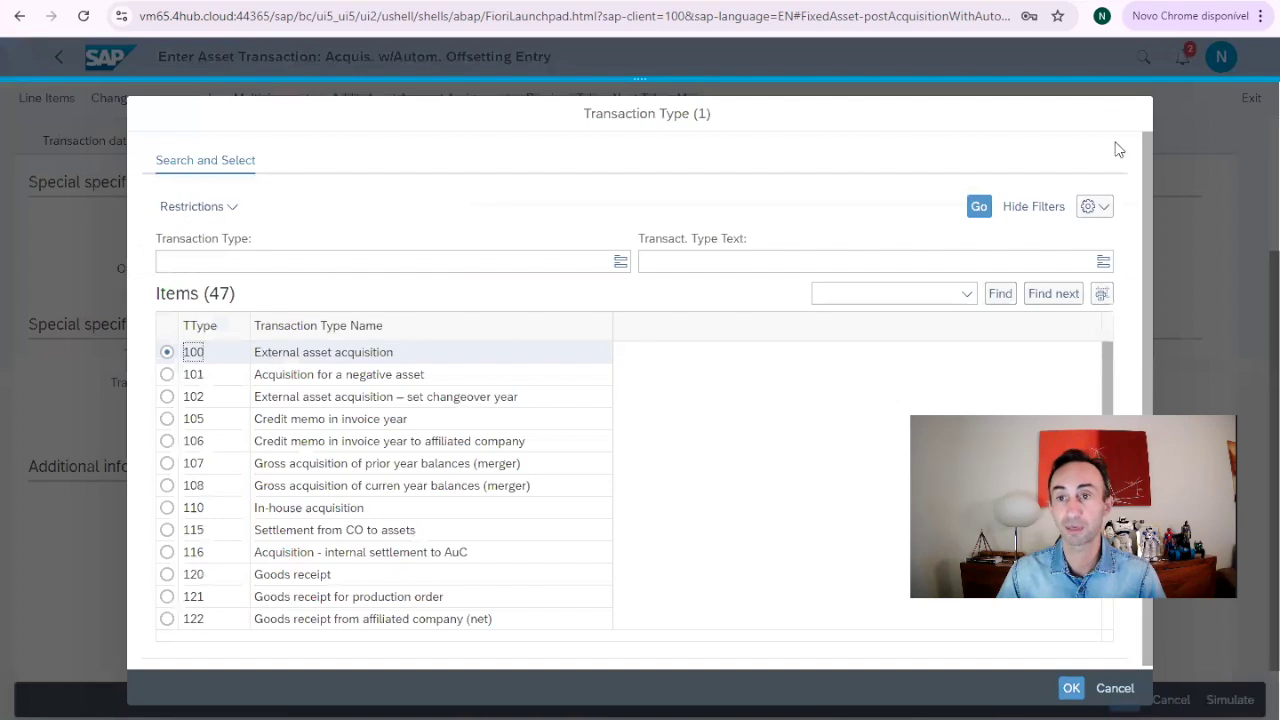
left_click(1115, 688)
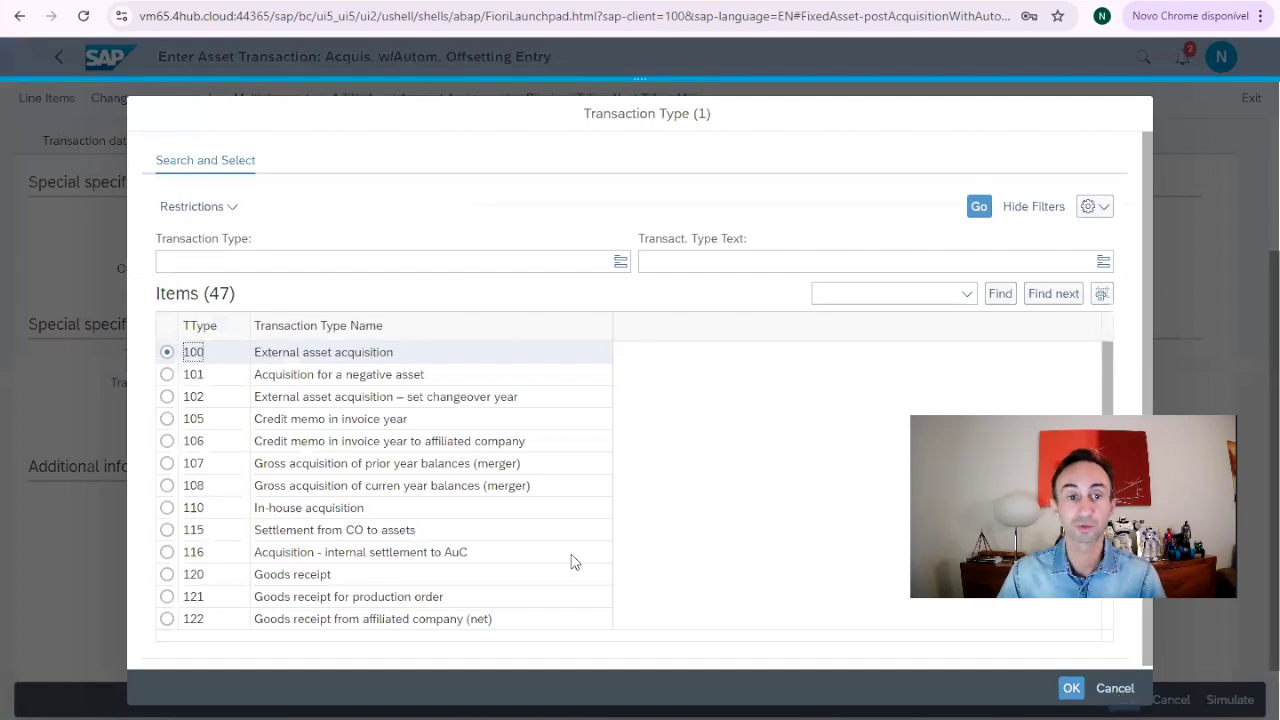
left_click(245, 384)
left_click(388, 440)
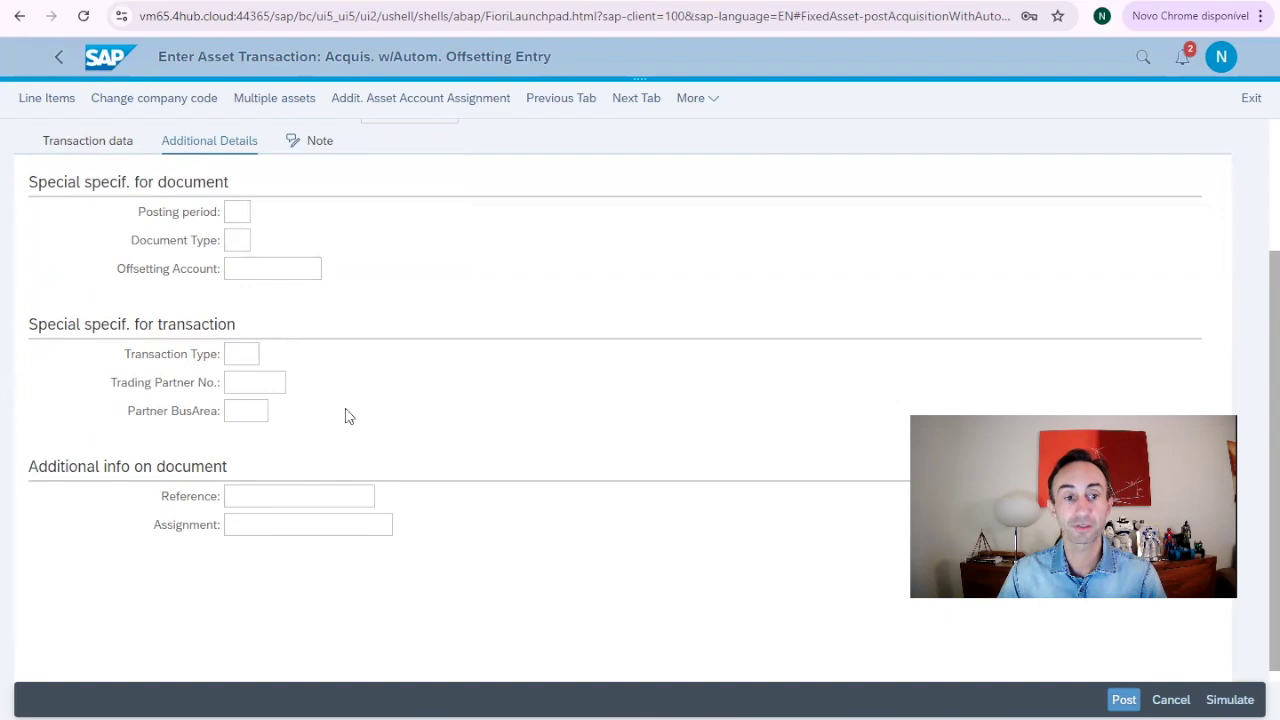
Return to the transaction data and enter "SAP 4 ALL" as the posting text
left_click(82, 150)
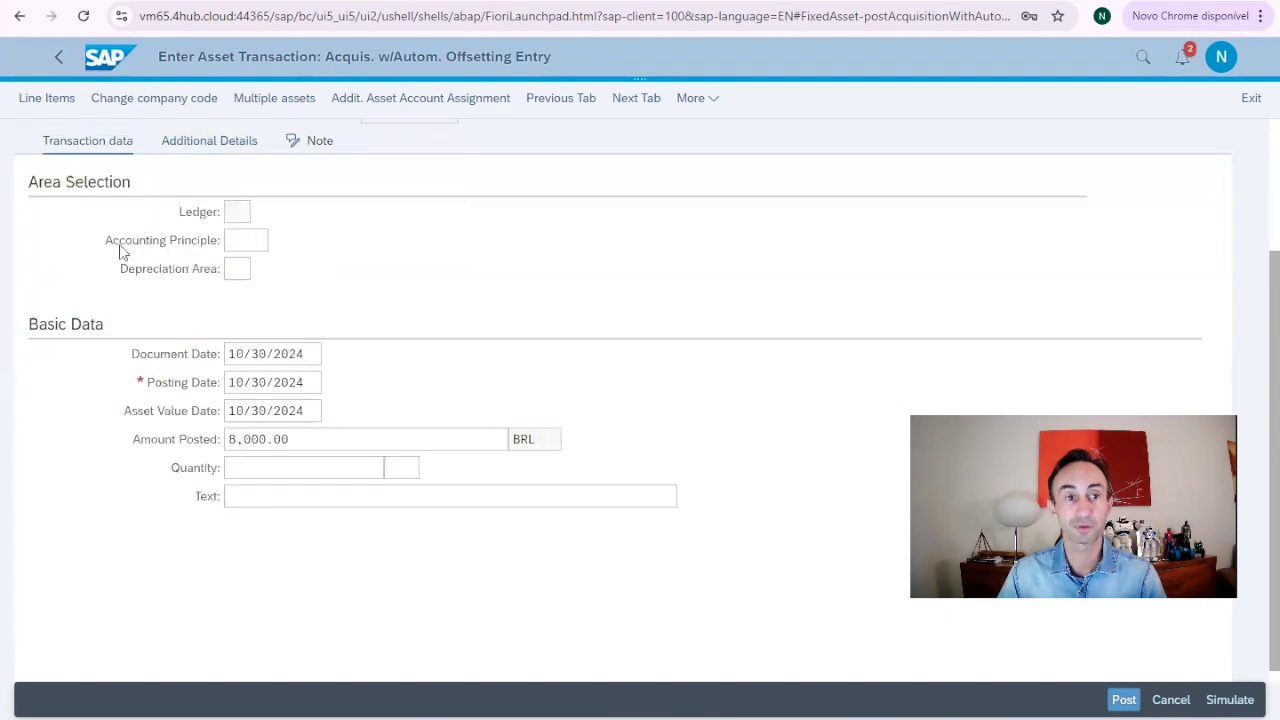
left_click(275, 497)
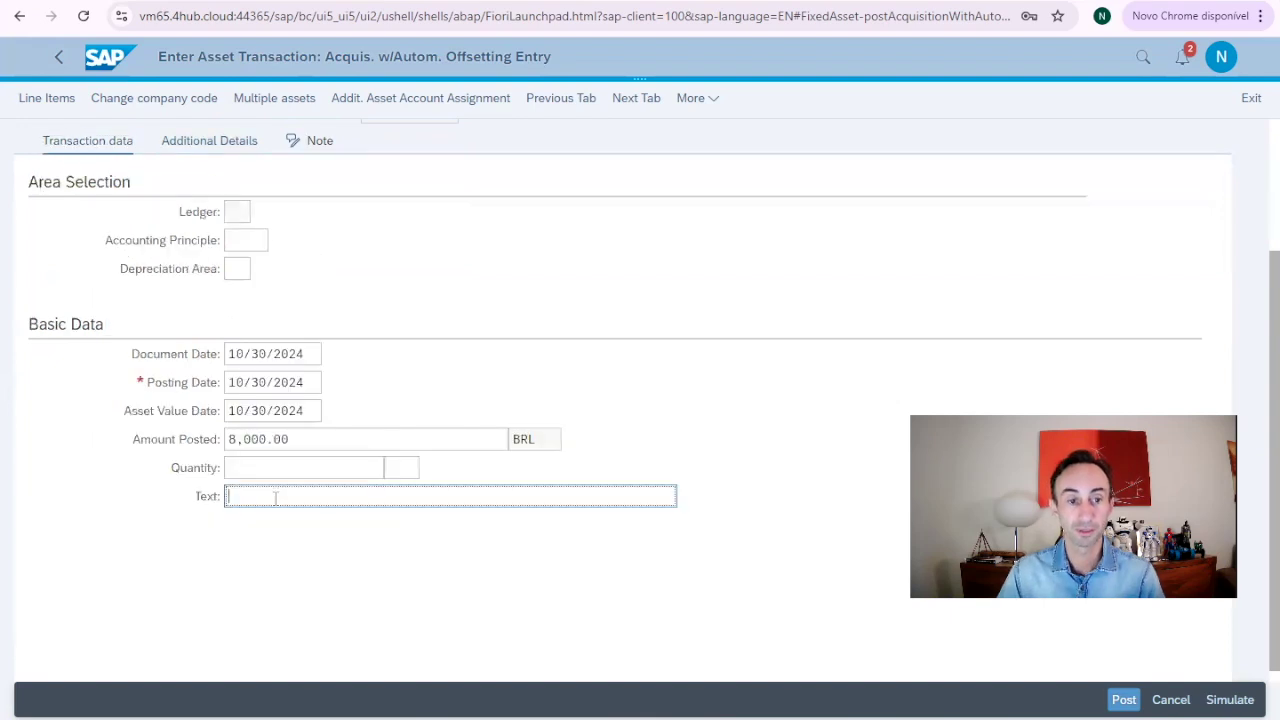
type("SAP")
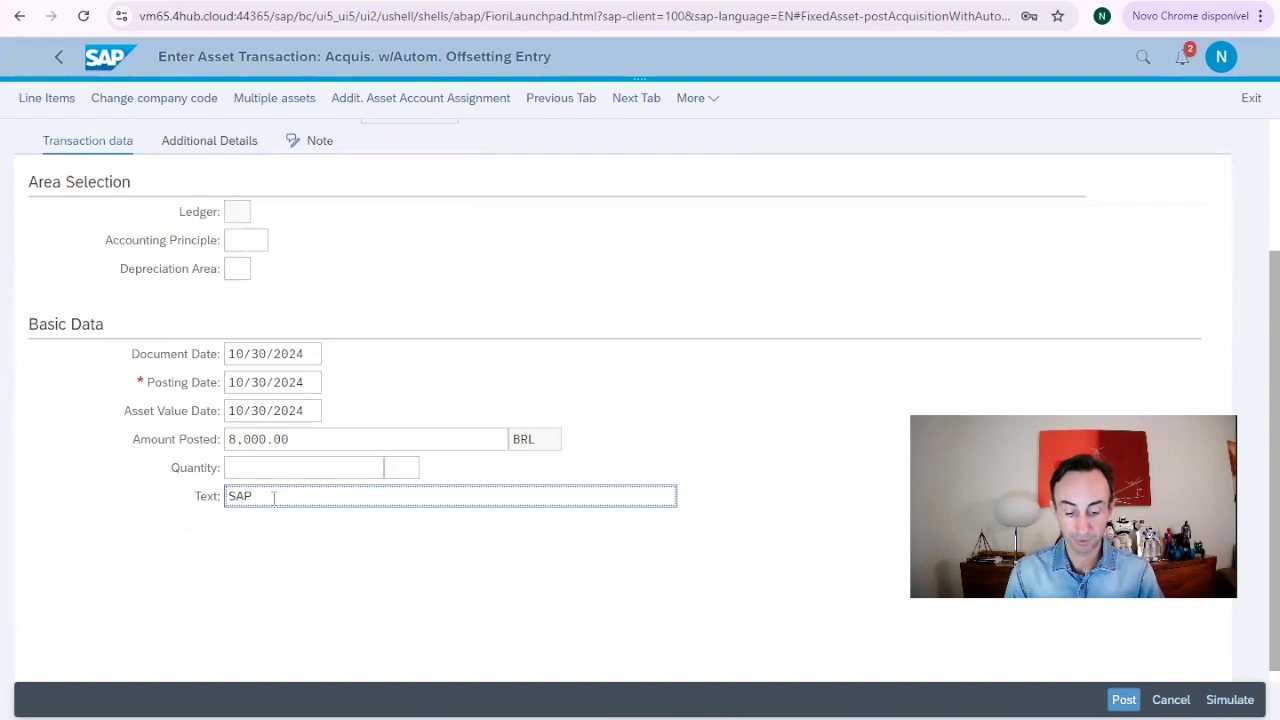
type(" 4 A")
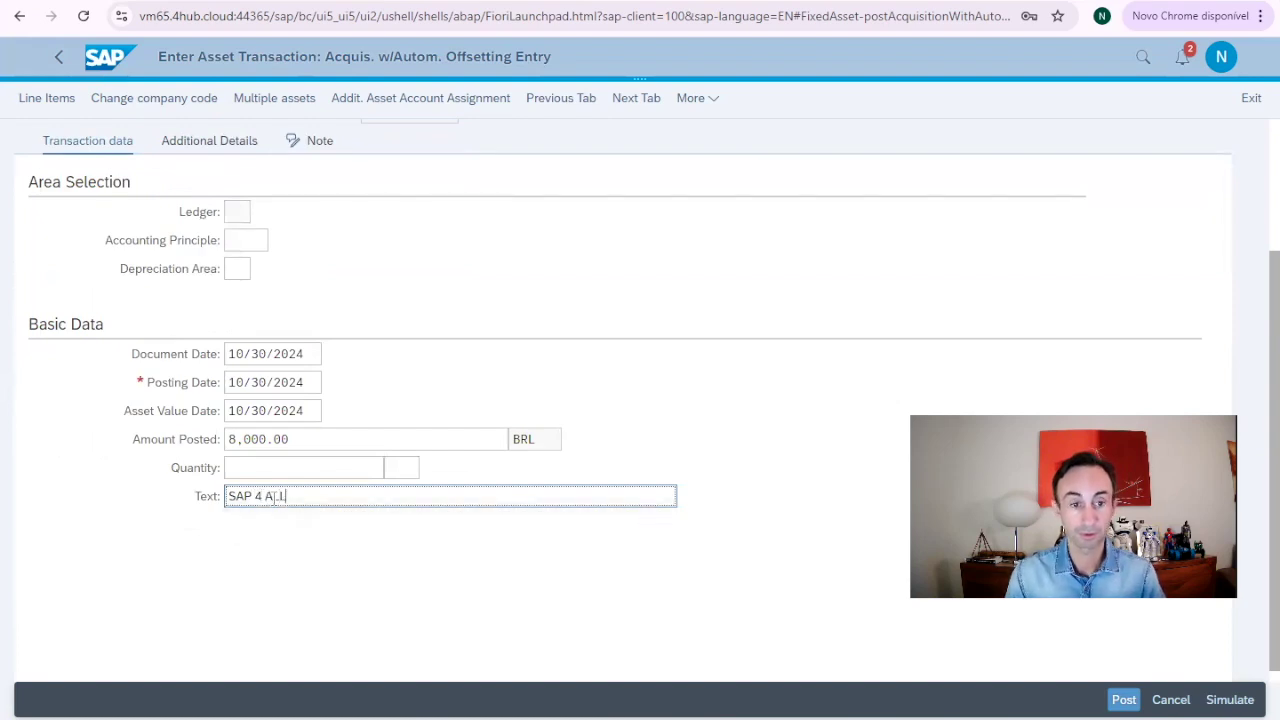
type("LL")
left_click(300, 518)
Browse the units of measure available for the quantity, leaving the quantity and its unit empty
left_click(277, 469)
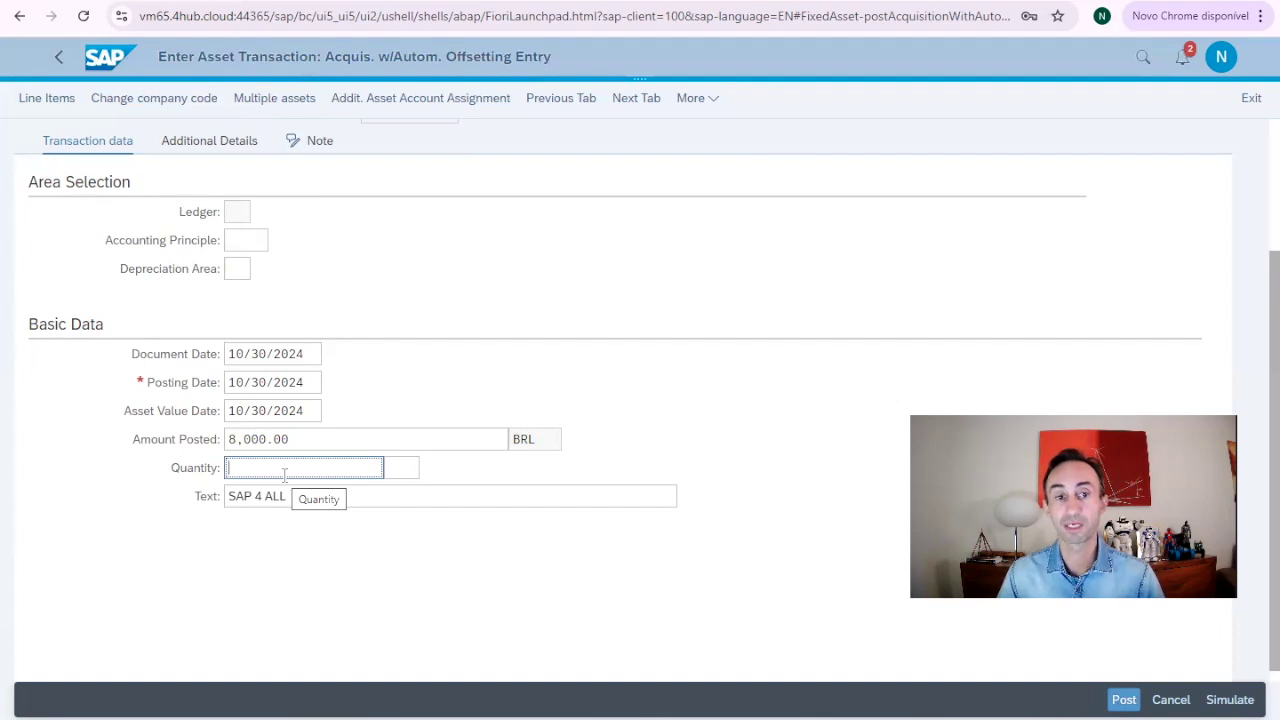
key("Tab")
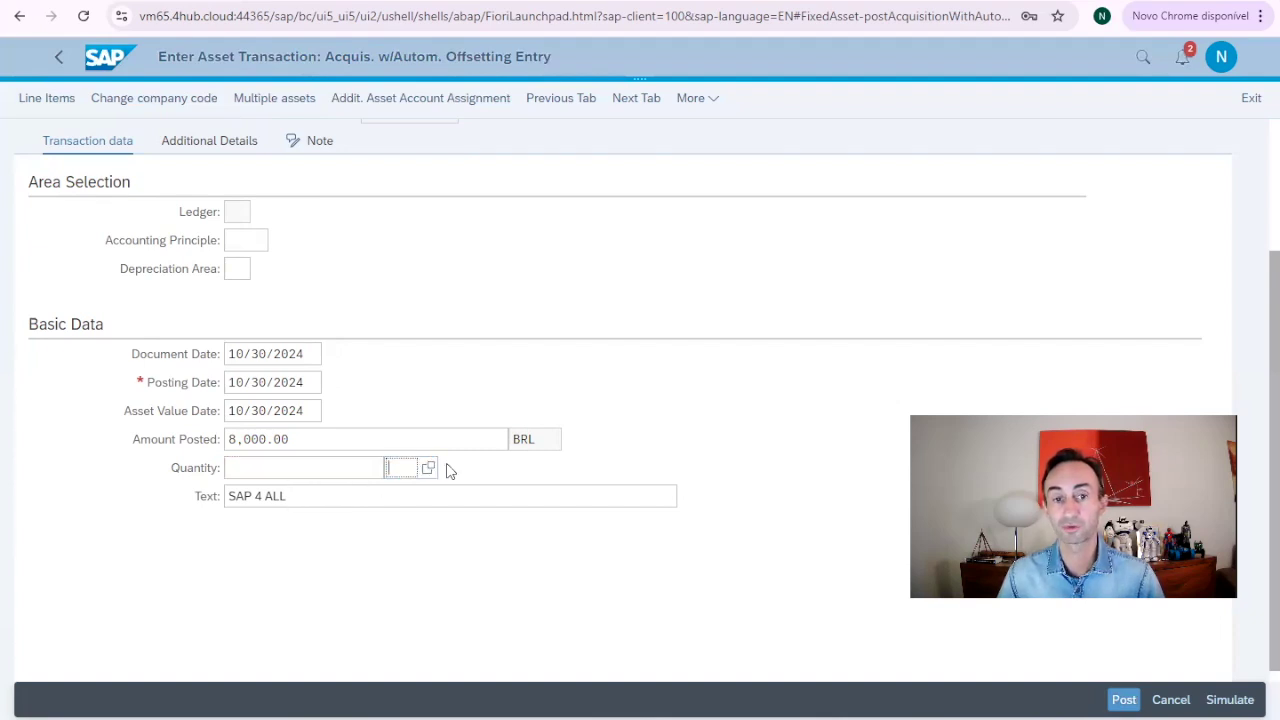
left_click(428, 468)
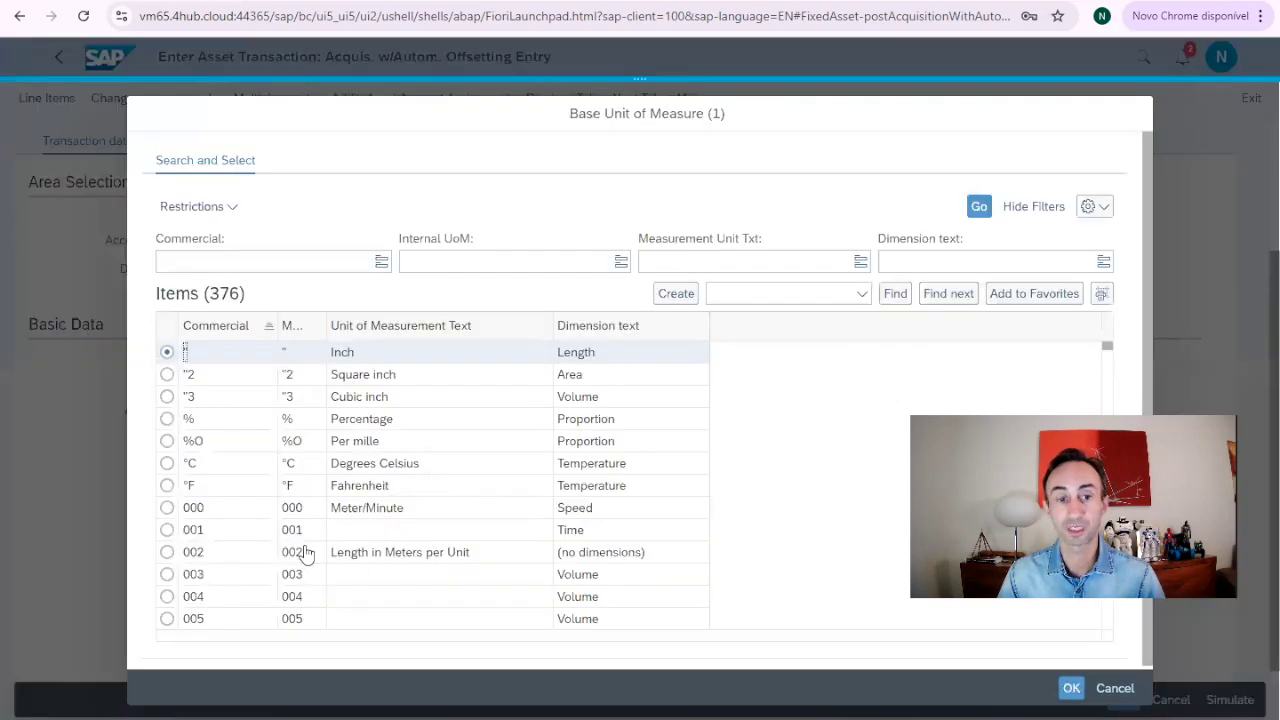
scroll(485, 547, "down", 2)
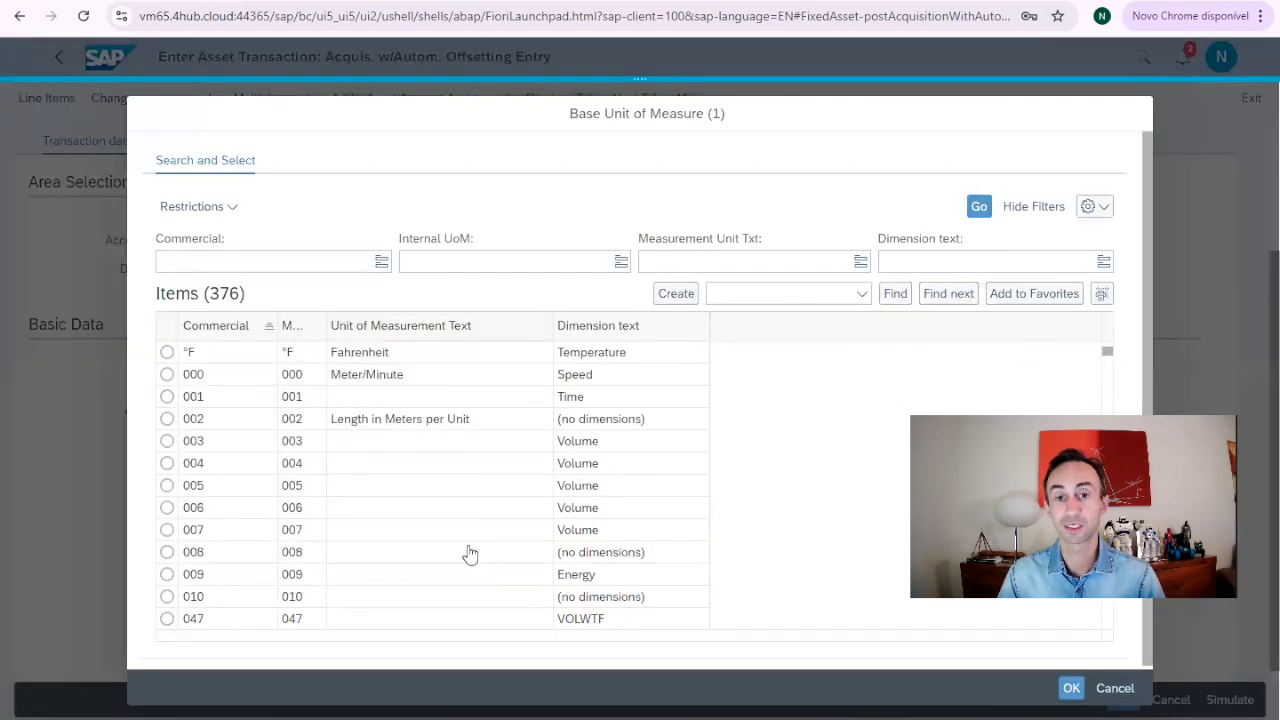
scroll(469, 551, "down", 1)
scroll(470, 553, "down", 3)
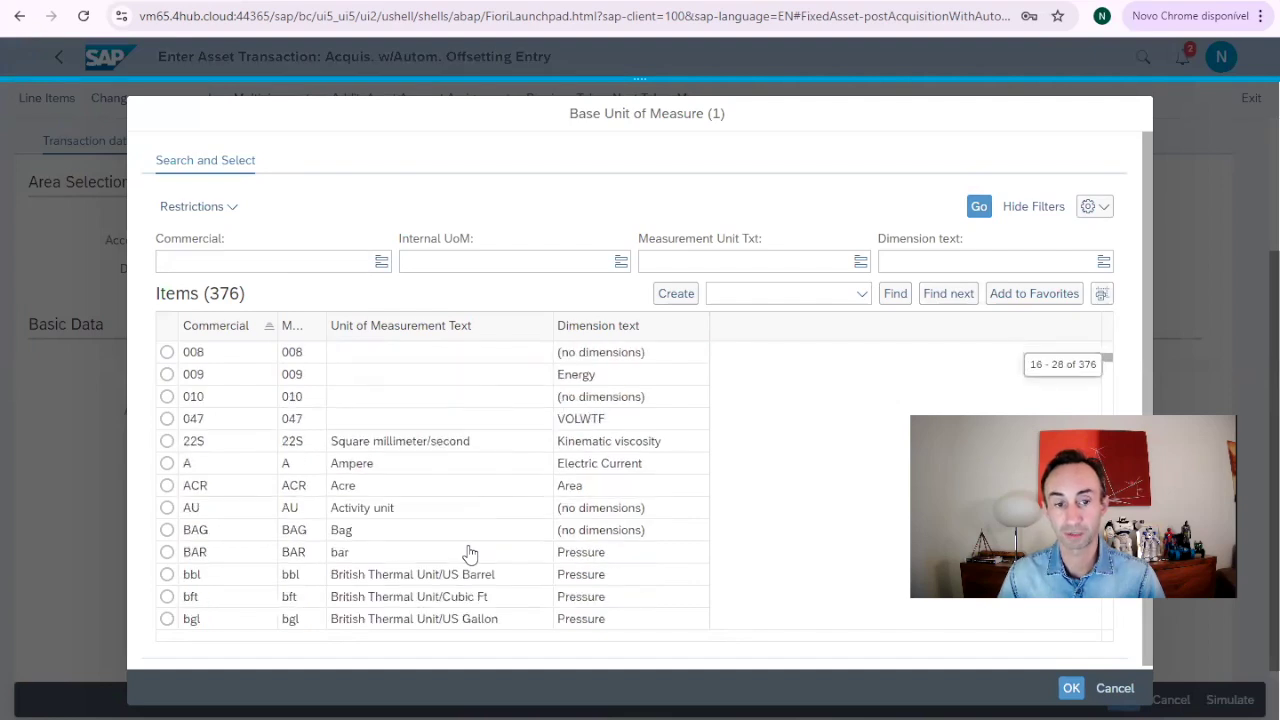
left_click(325, 511)
left_click(1100, 697)
left_click(1100, 700)
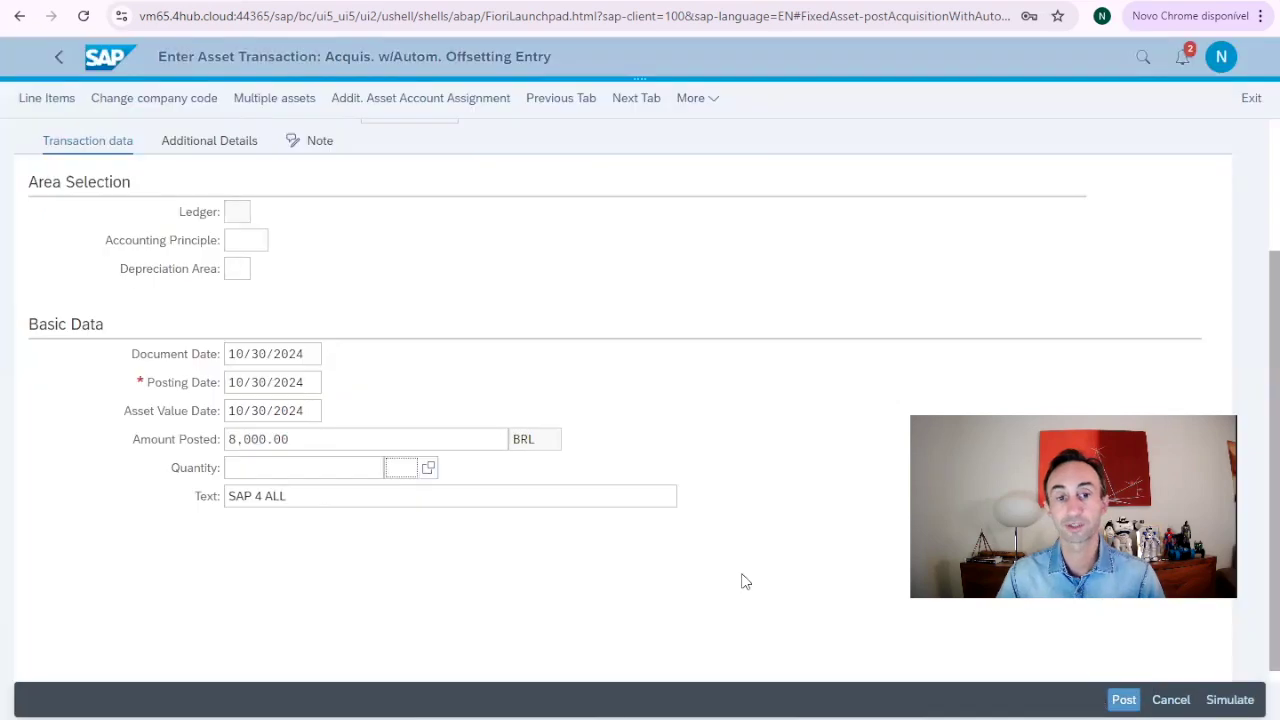
Simulate the asset posting and display its line items under Local GAAP in the USD group currency
scroll(743, 583, "up", 2)
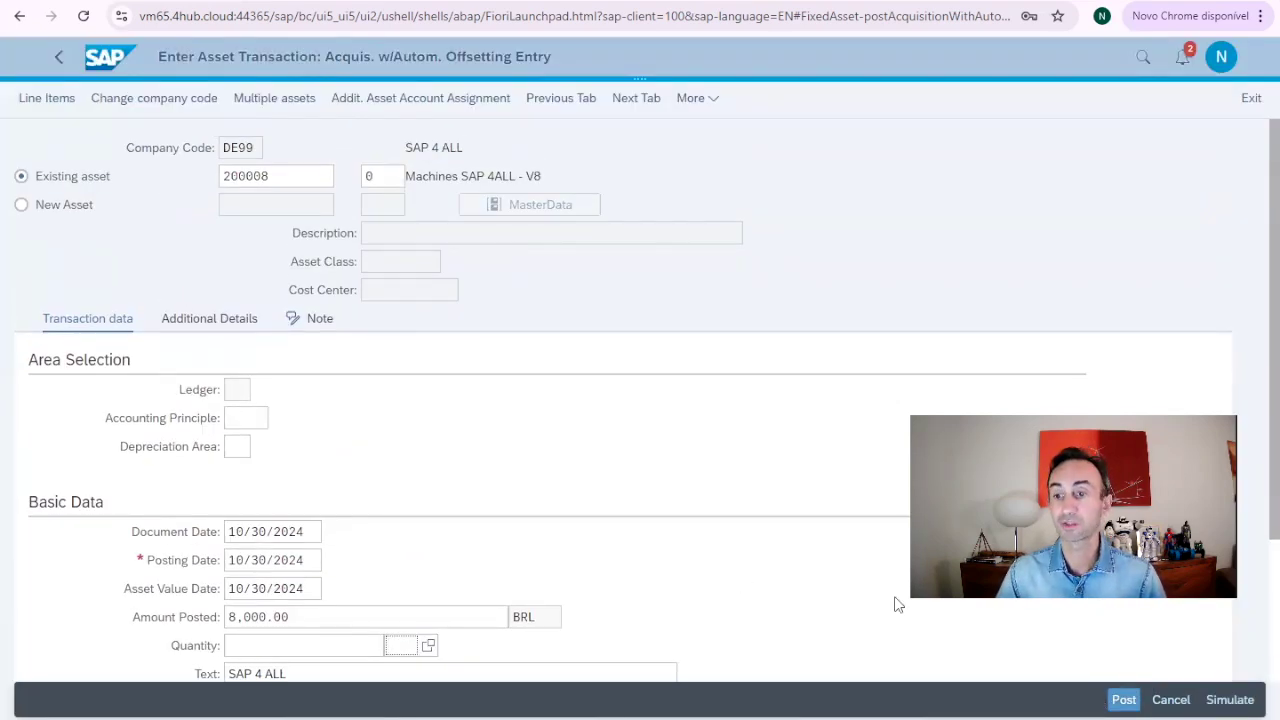
left_click(1228, 700)
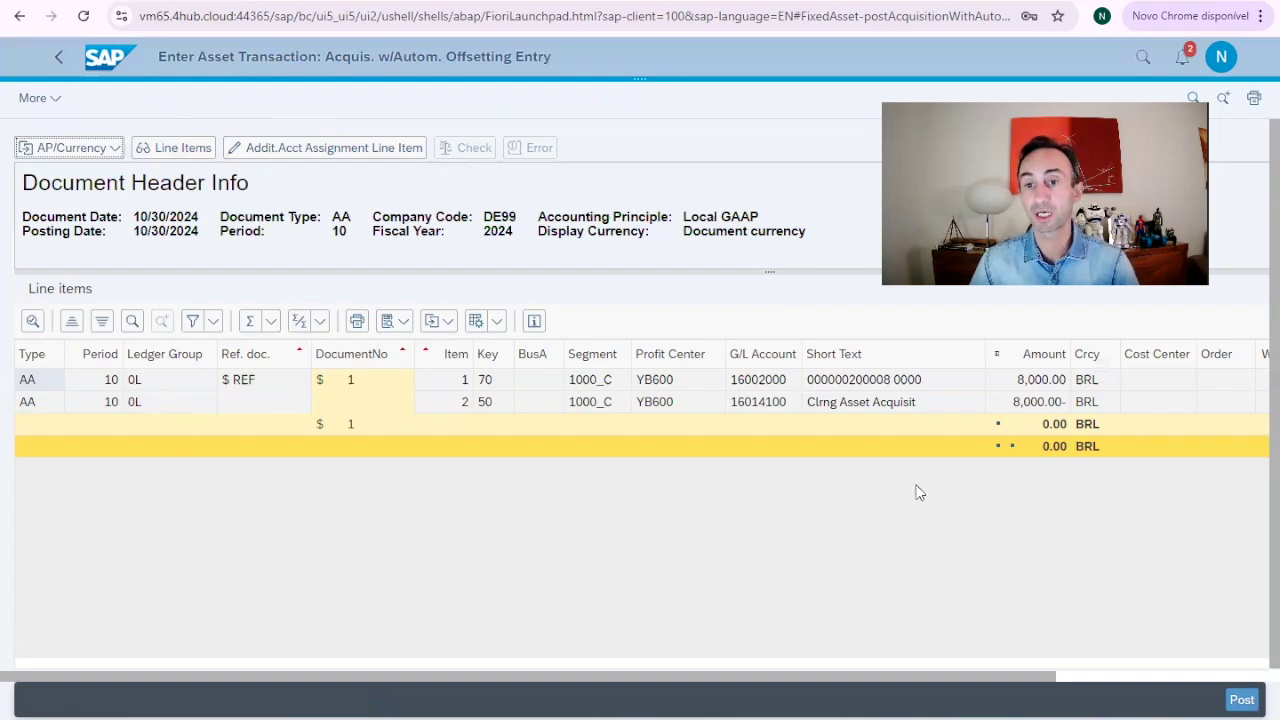
left_click(100, 152)
mouse_move(128, 204)
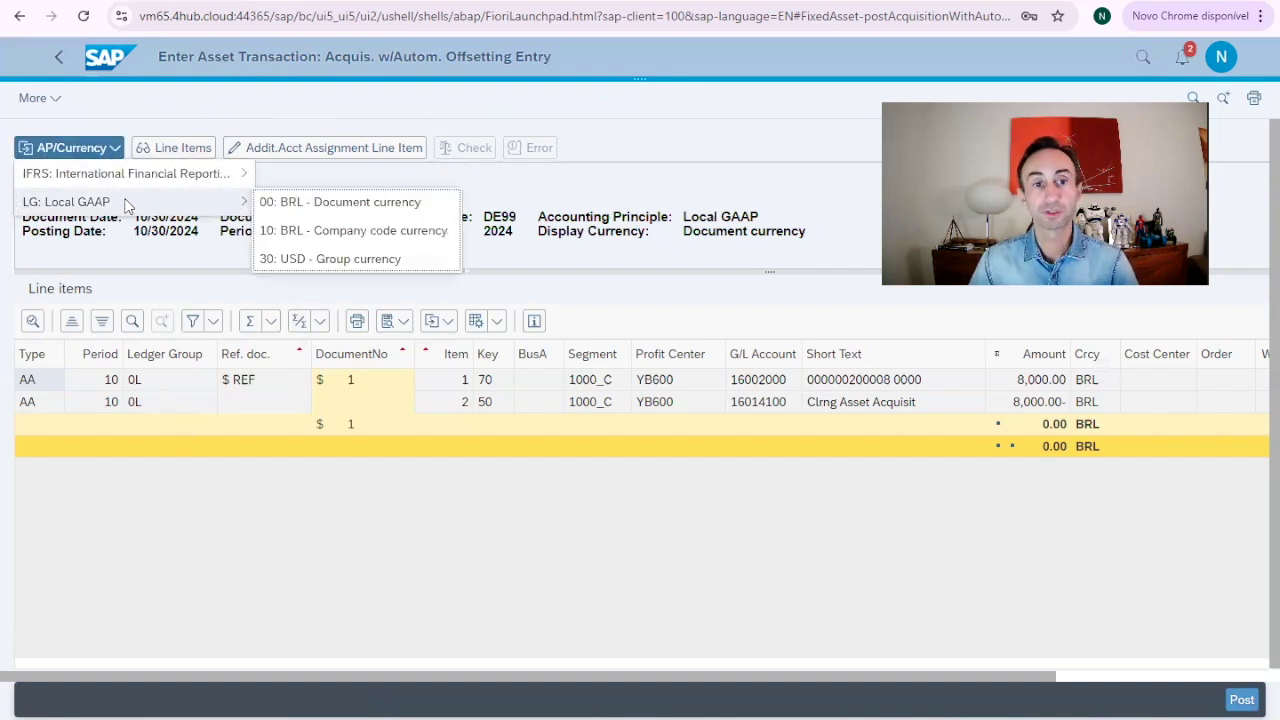
left_click(297, 260)
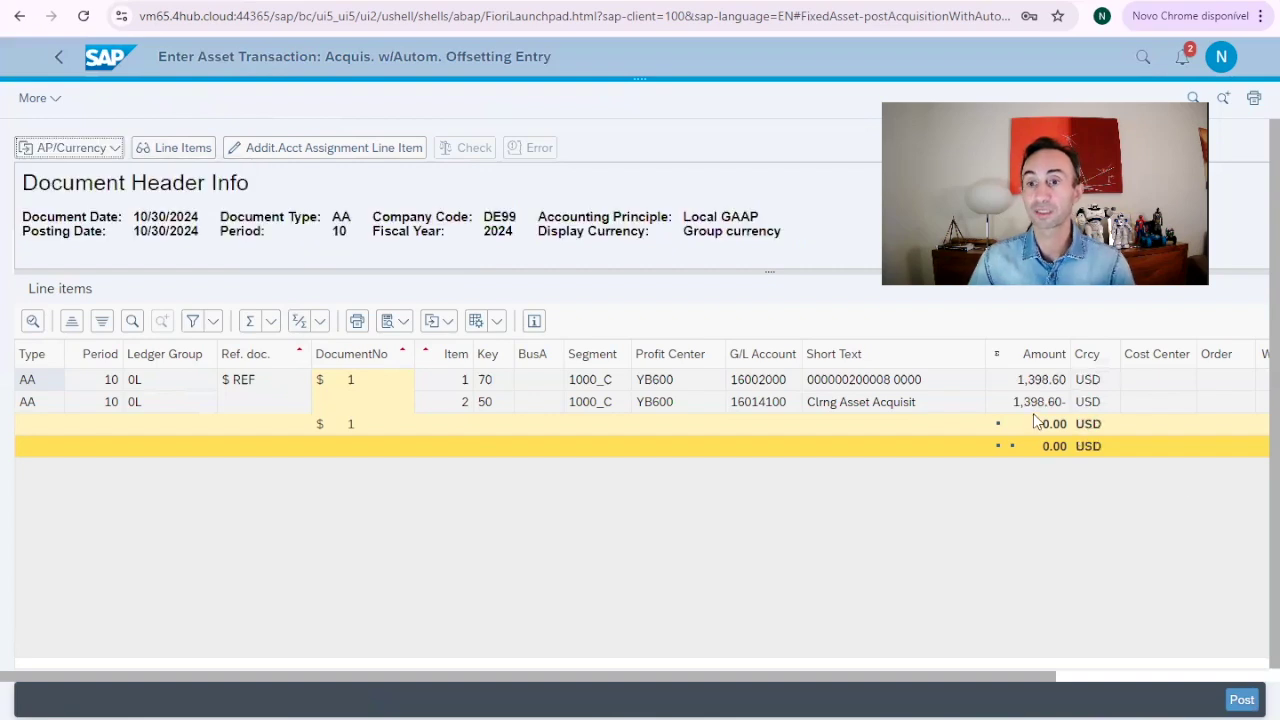
Display the simulated line items under IFRS in the BRL document currency, and post the asset acquisition
left_click(104, 150)
mouse_move(212, 182)
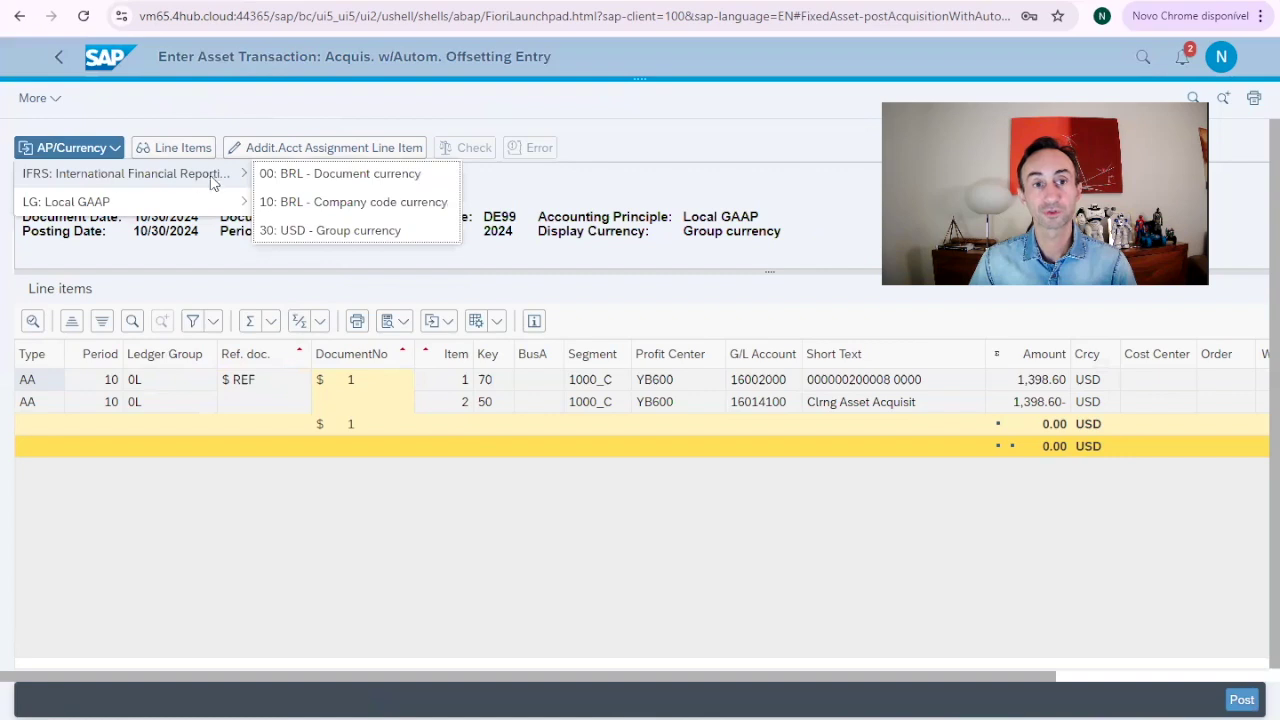
left_click(302, 180)
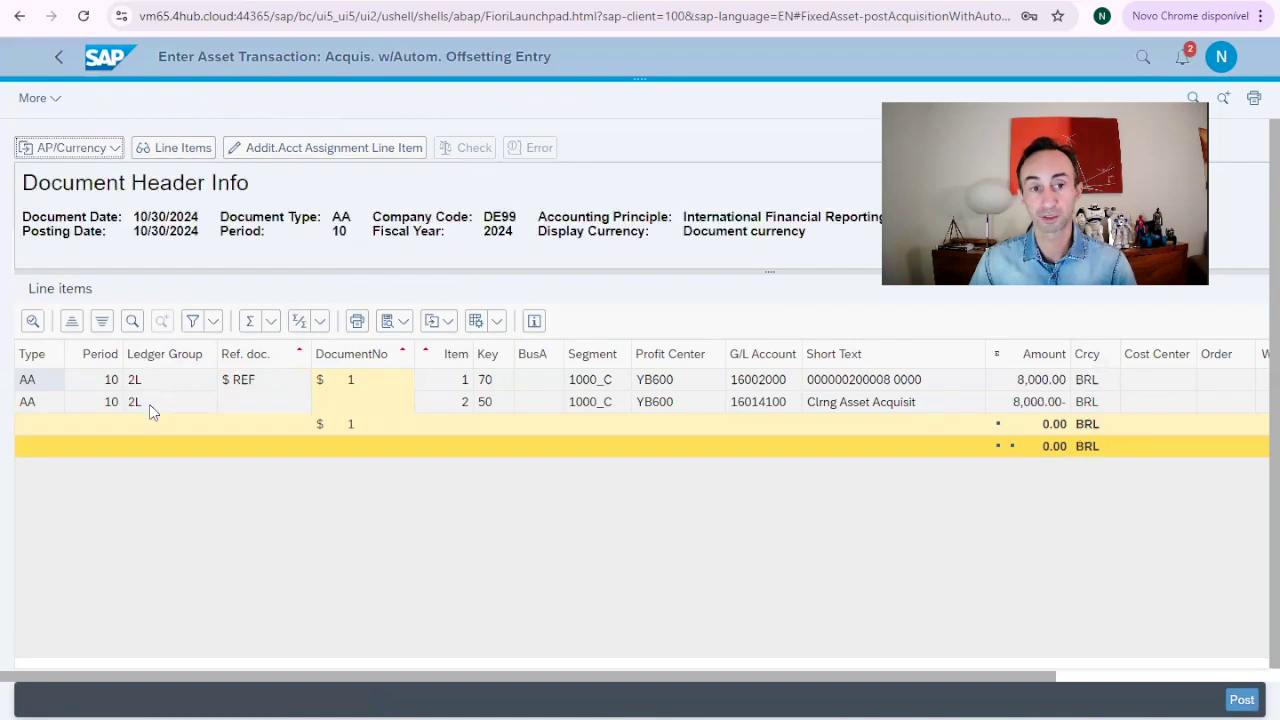
left_click(1244, 700)
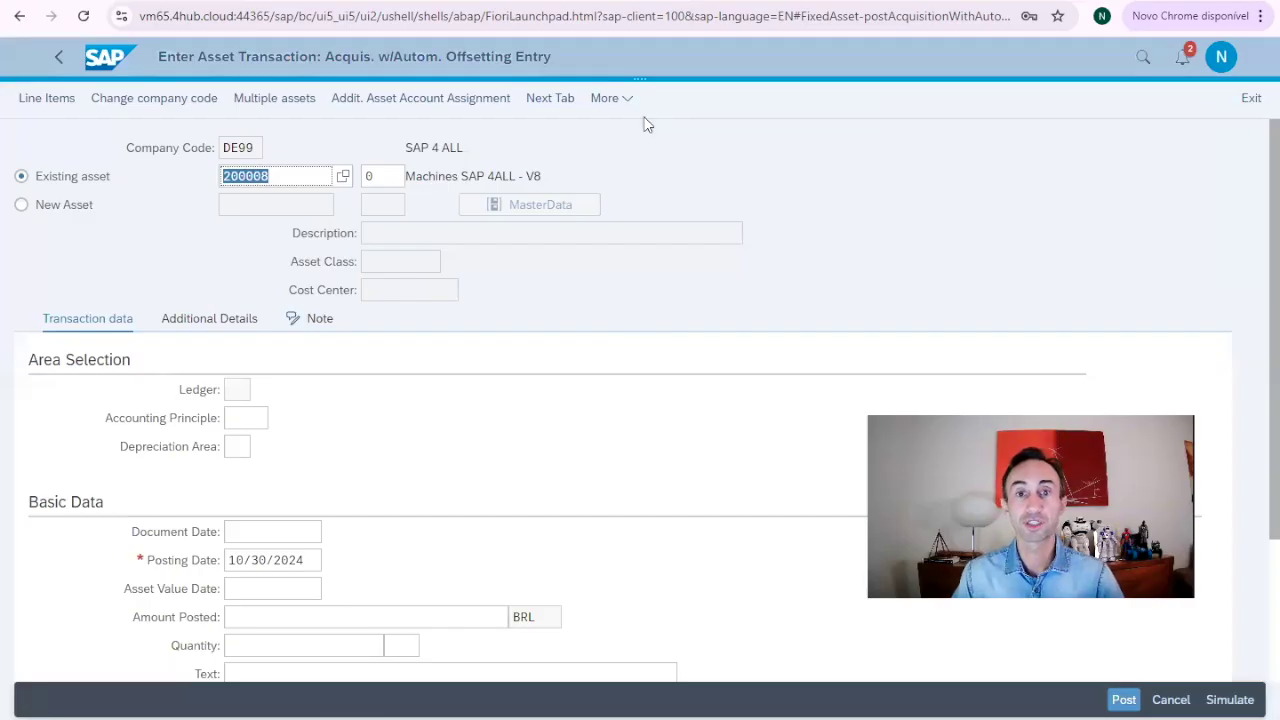
Open the master record of asset 200008, check the capitalization date in its posting information, and return to the transaction entry
left_click(620, 97)
mouse_move(617, 246)
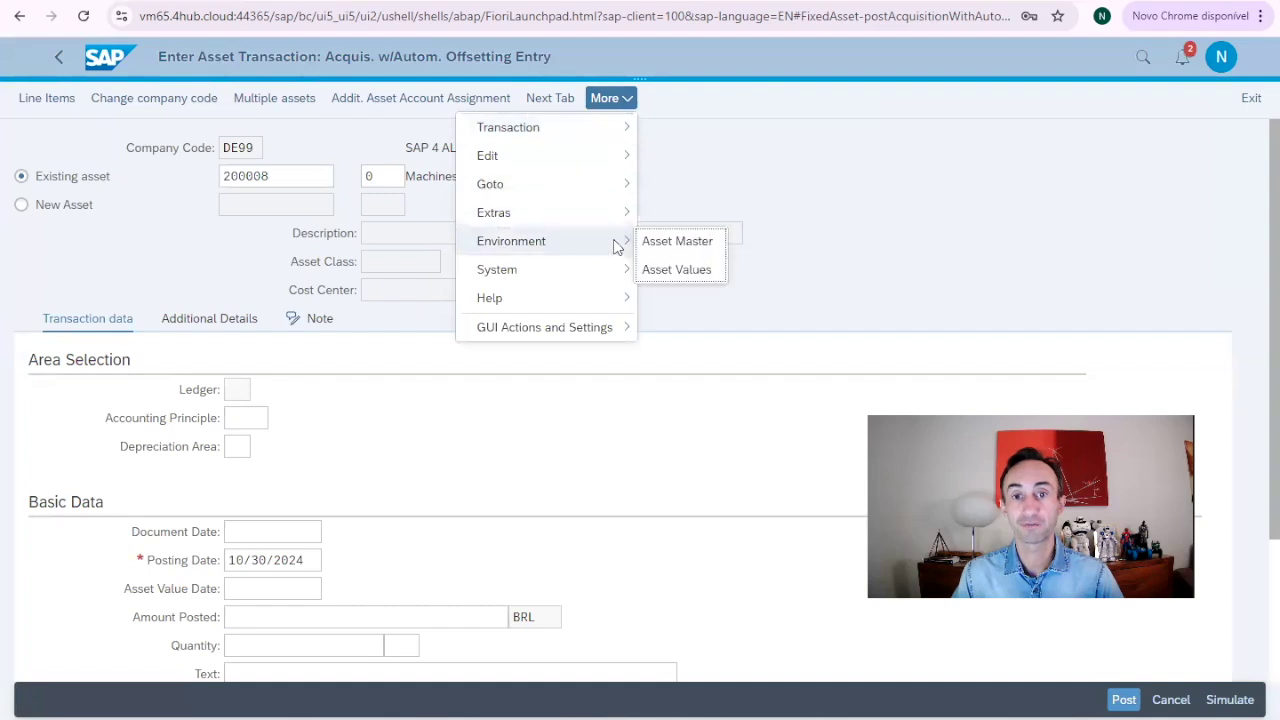
left_click(675, 243)
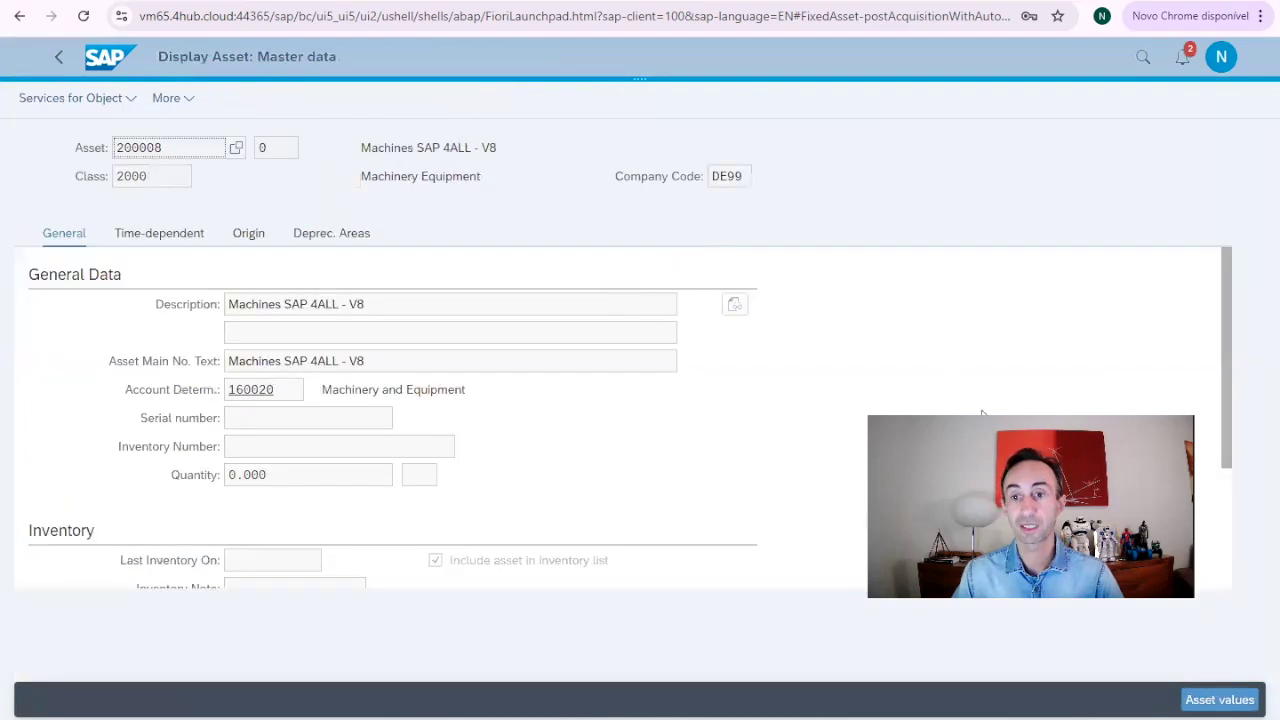
scroll(595, 393, "down", 3)
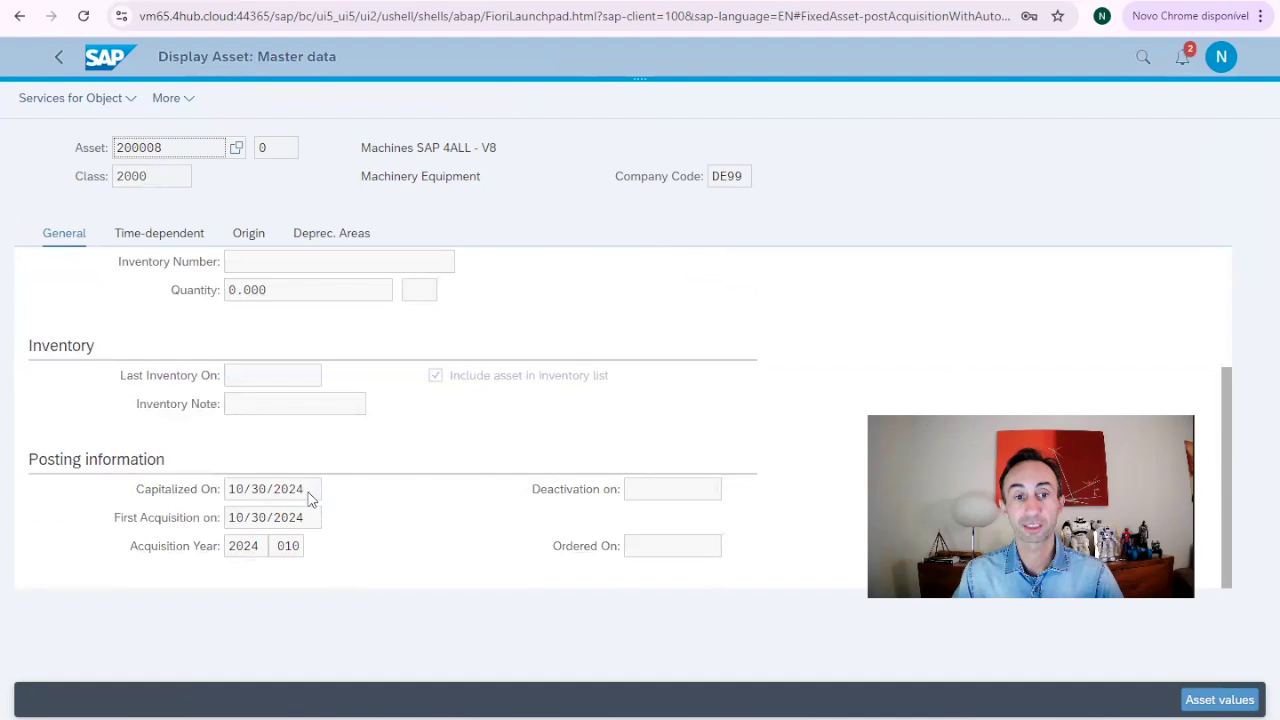
left_click_drag(309, 494, 206, 494)
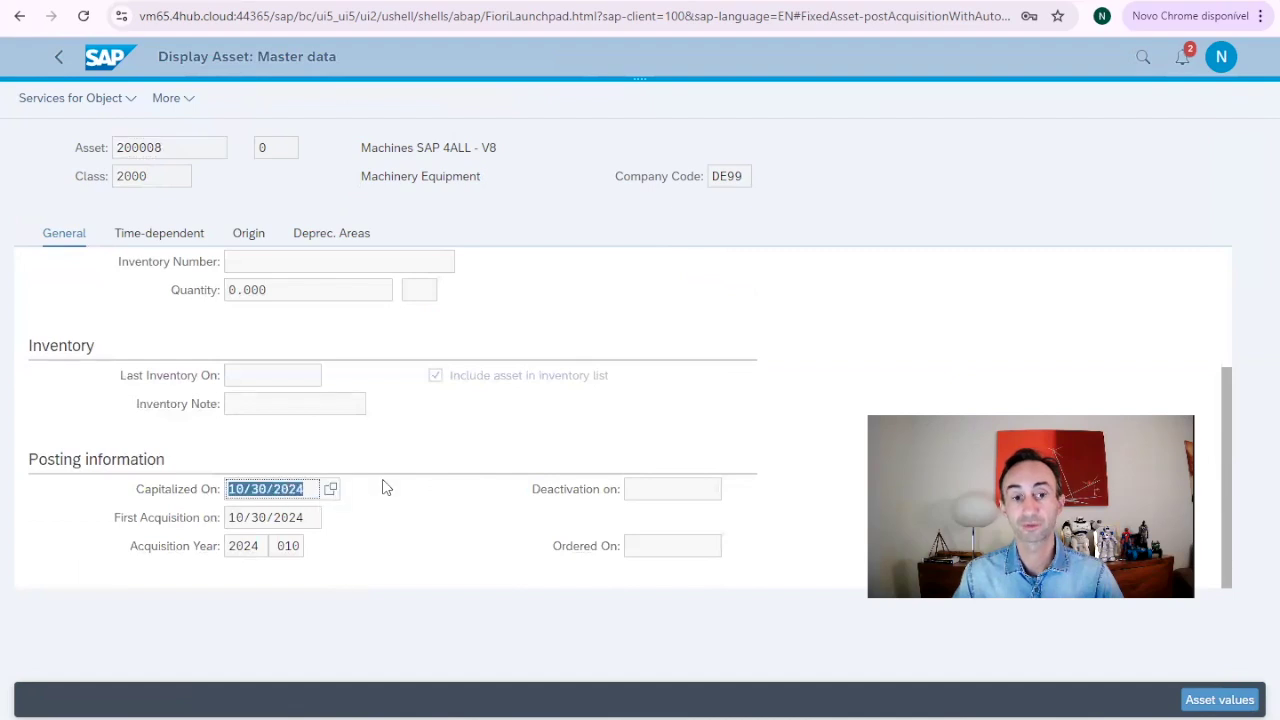
scroll(386, 487, "up", 3)
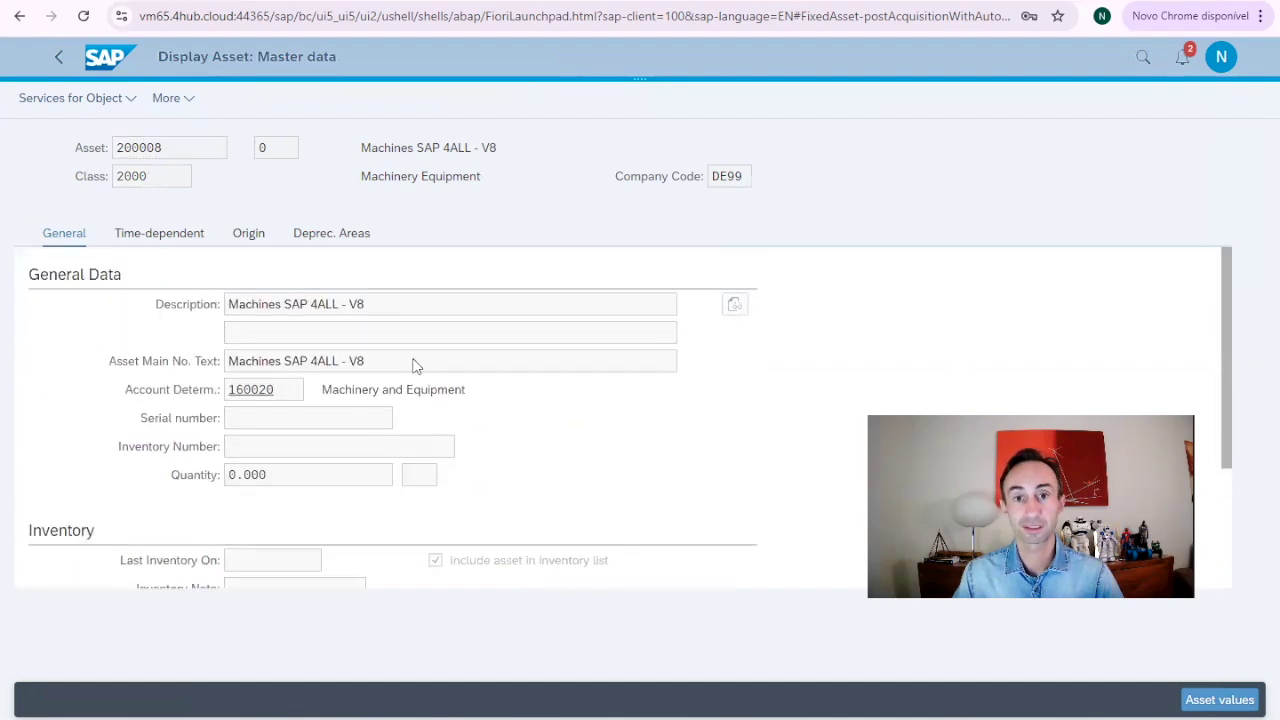
left_click(62, 58)
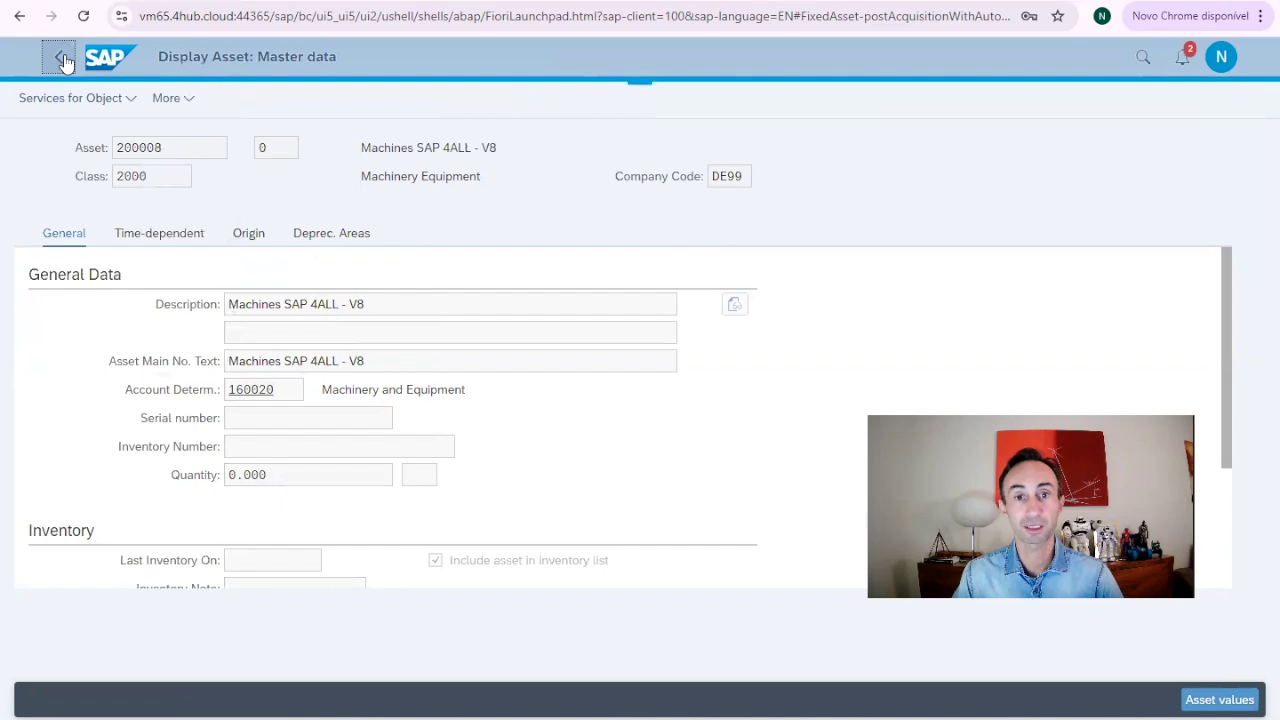
Open the asset values and compare the planned values of areas 32 and 33 under IFRS with 01 Book Depreciation
left_click(711, 102)
mouse_move(705, 250)
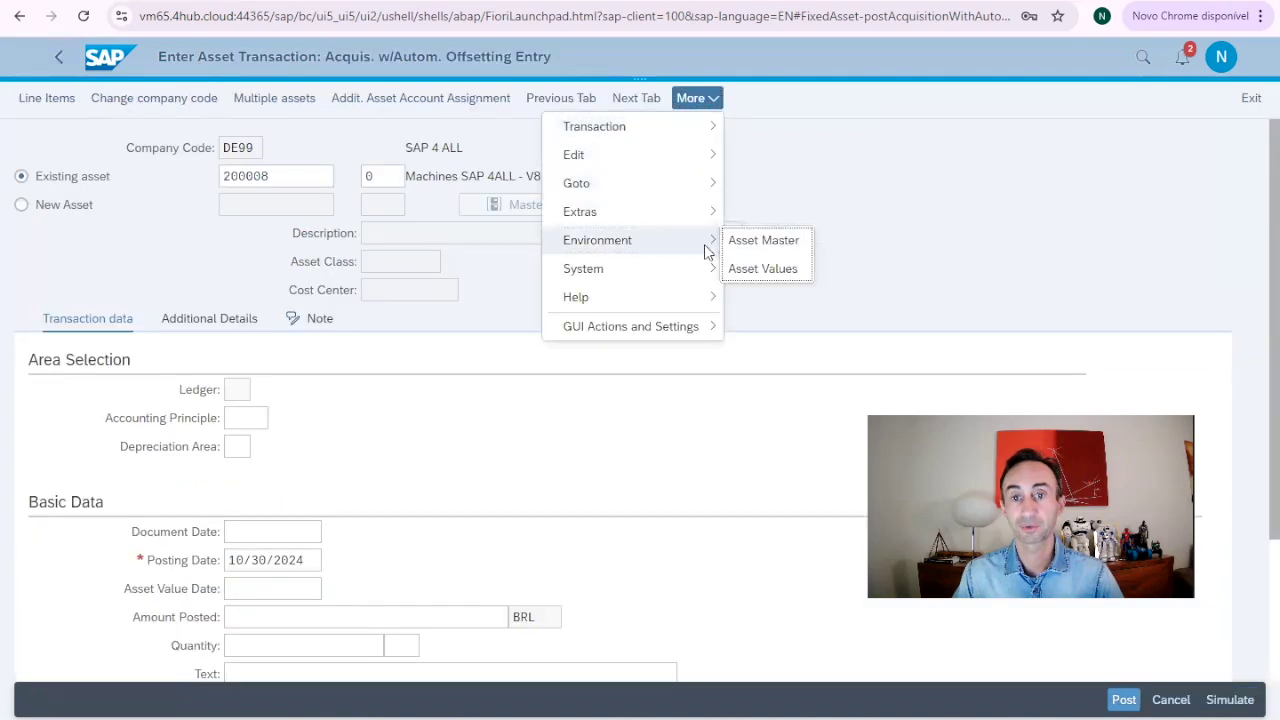
left_click(767, 270)
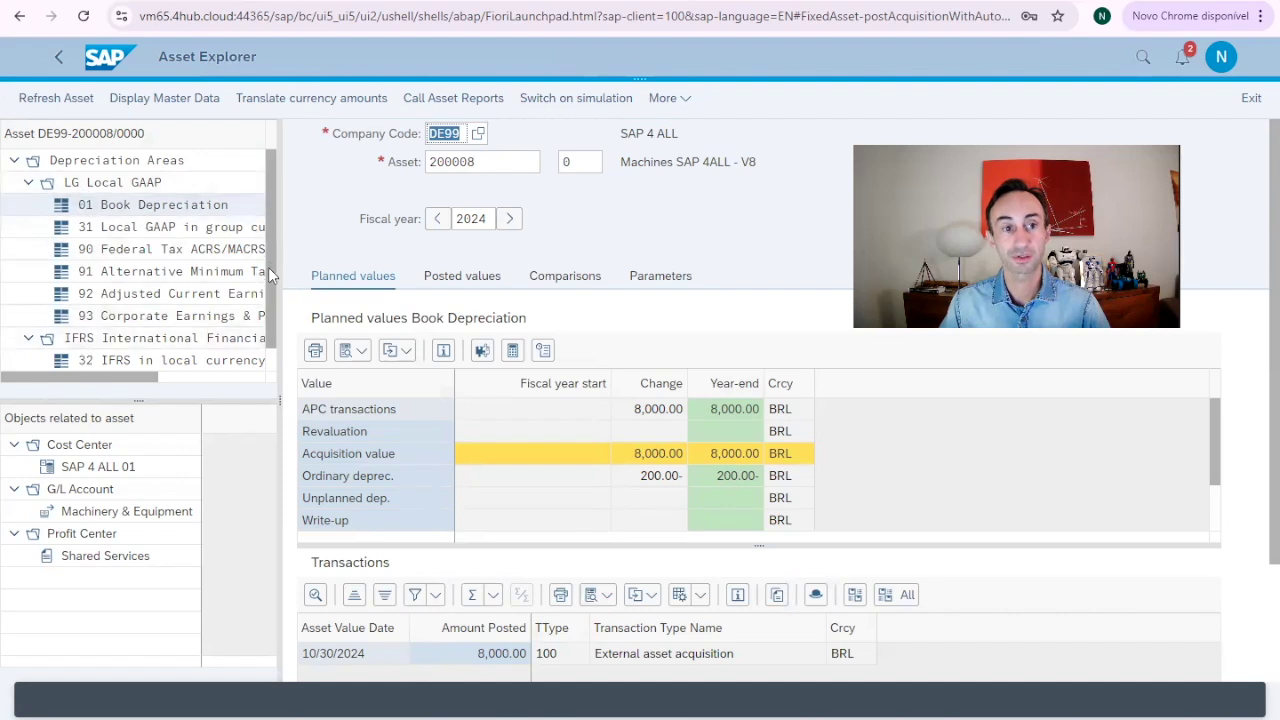
left_click_drag(270, 275, 270, 297)
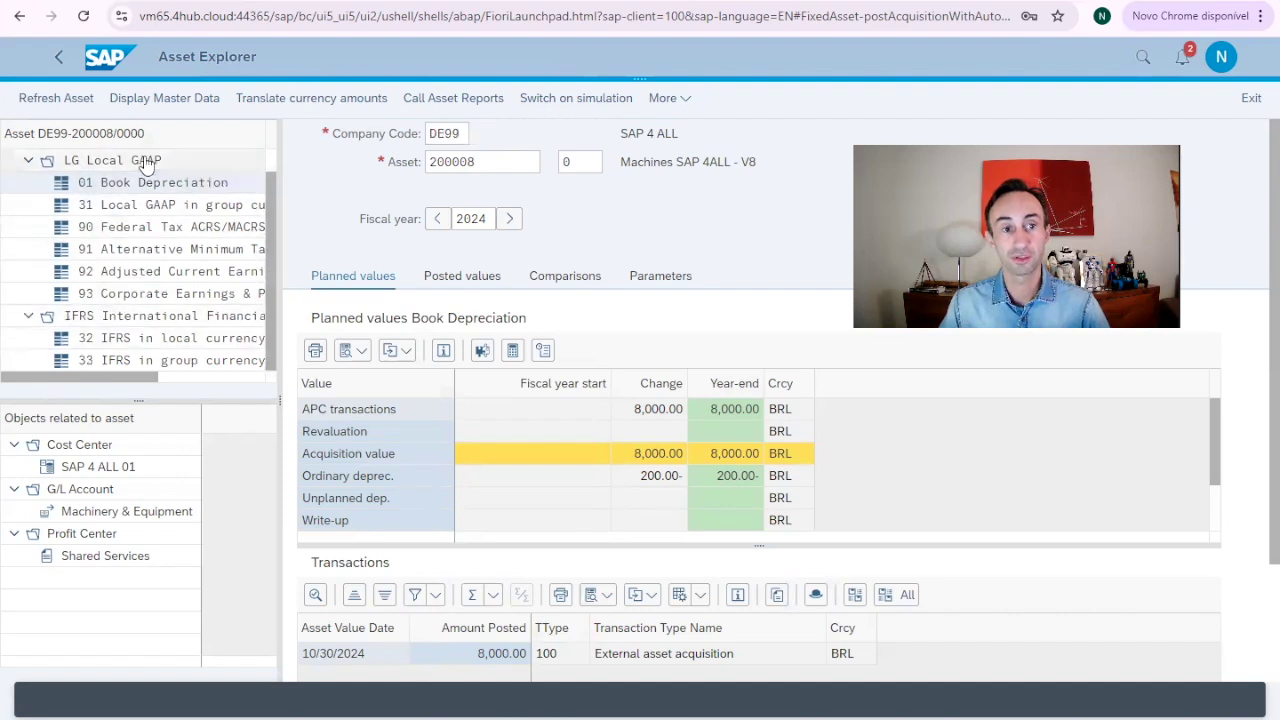
left_click(100, 341)
left_click(117, 366)
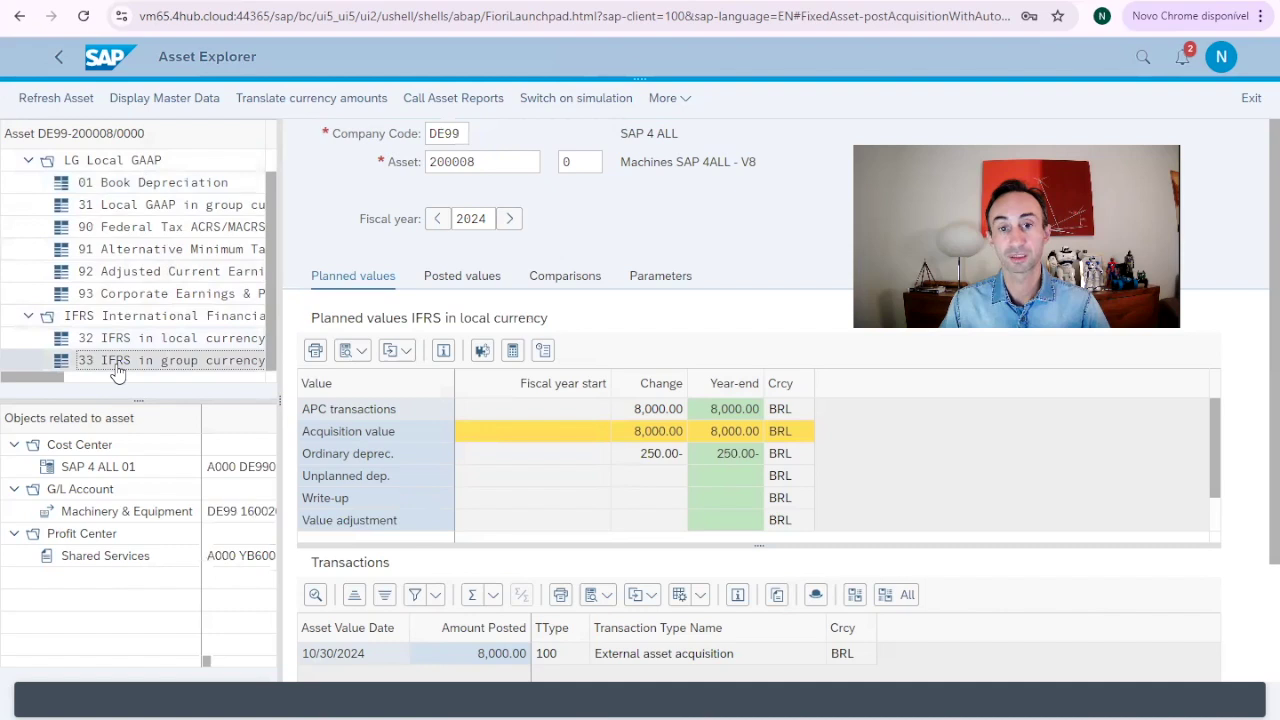
left_click(125, 183)
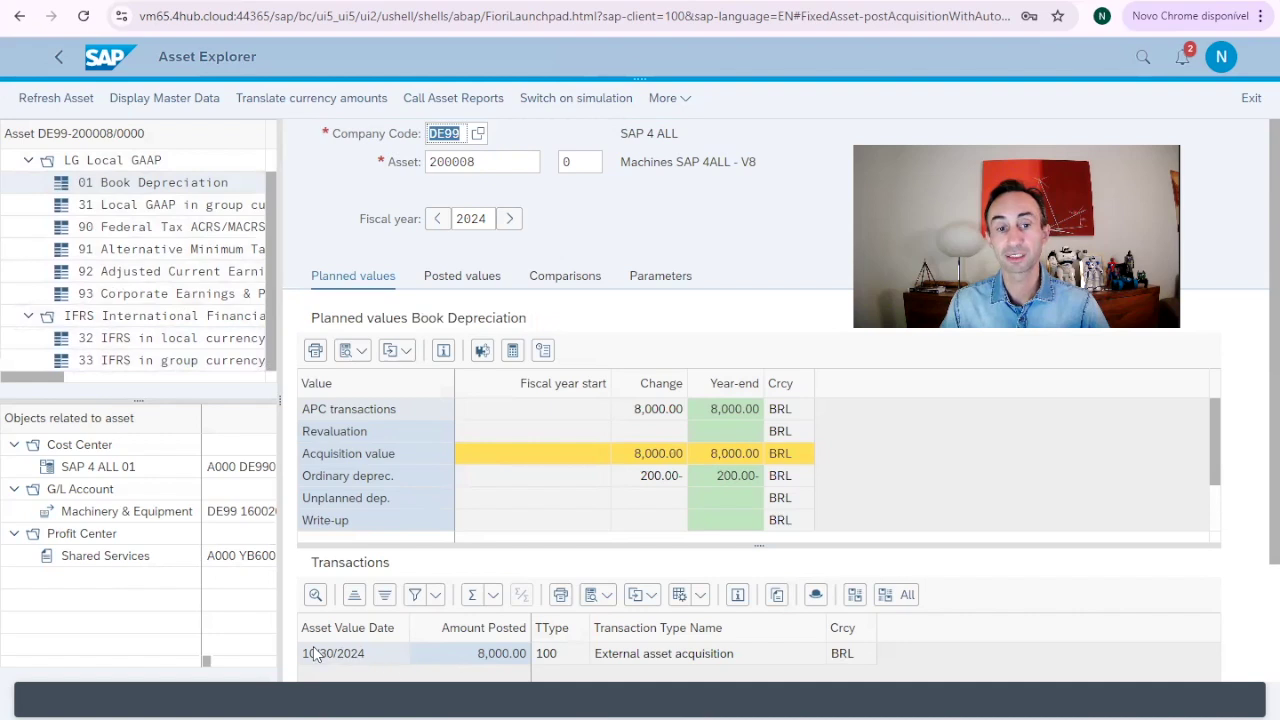
Open the accounting document of the 10/30/2024 acquisition and check the transaction code, creator, entry date and document type in its header
double_click(391, 651)
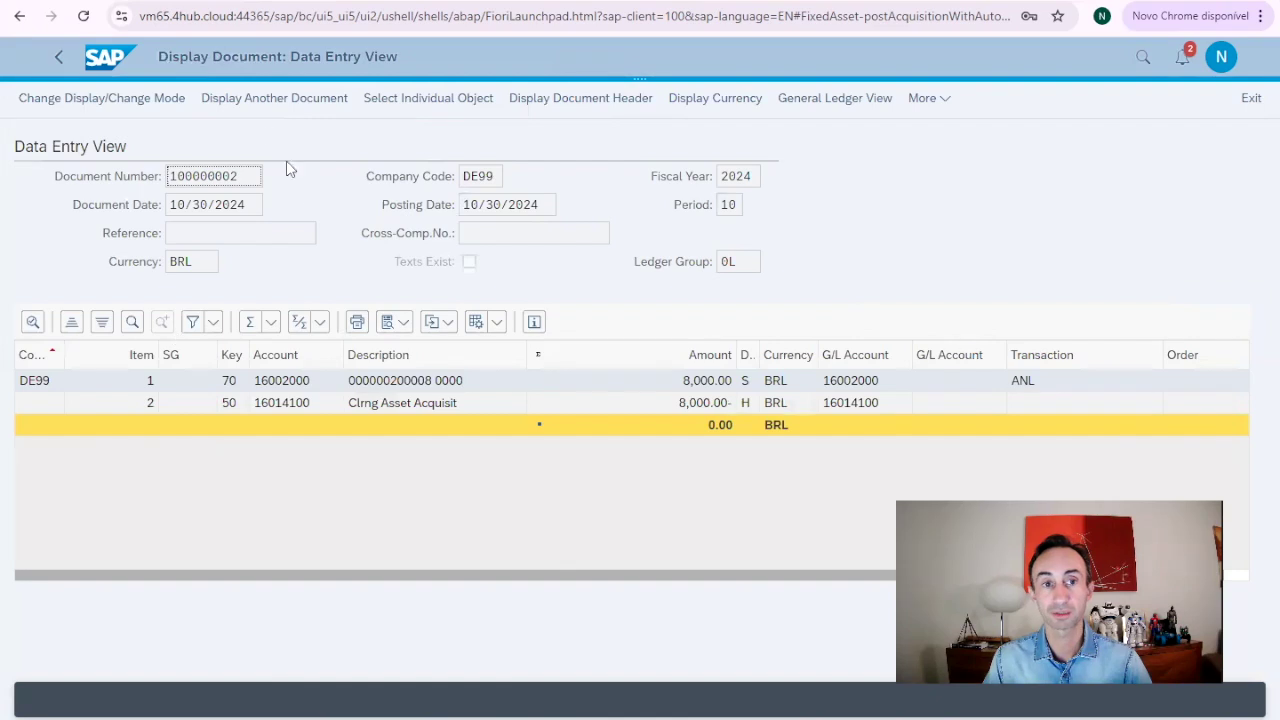
left_click(584, 106)
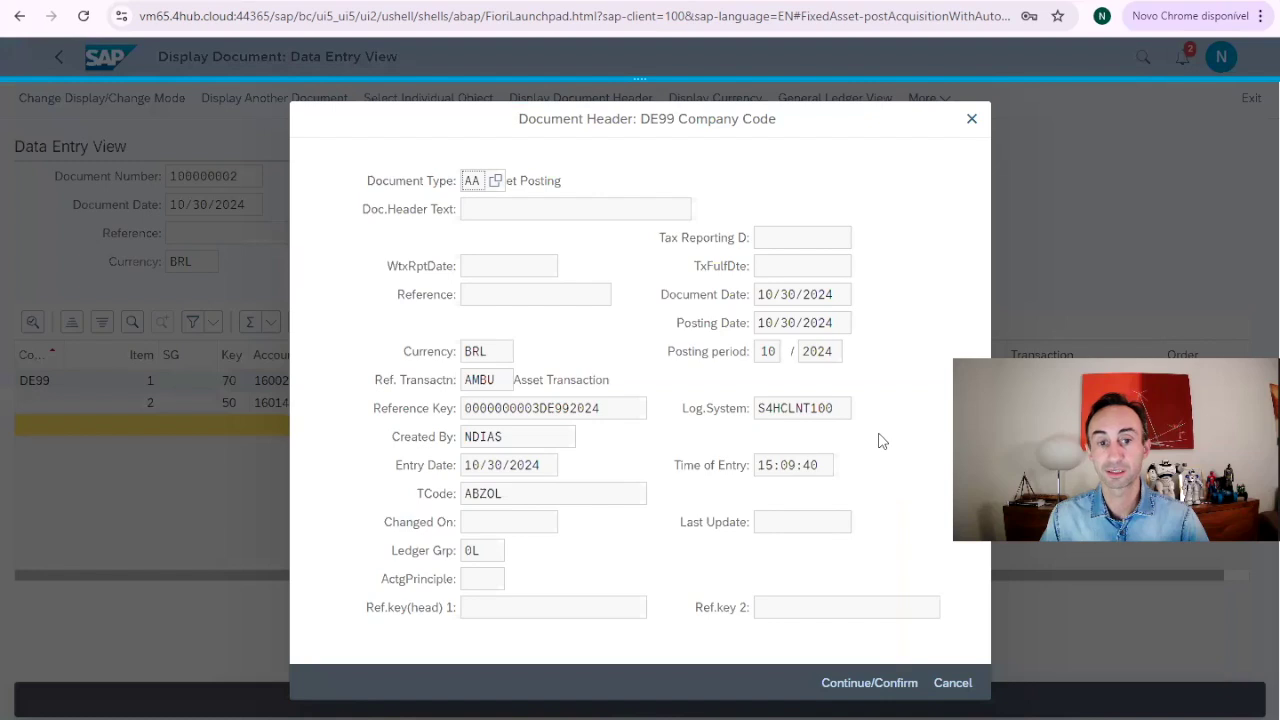
left_click_drag(527, 500, 455, 500)
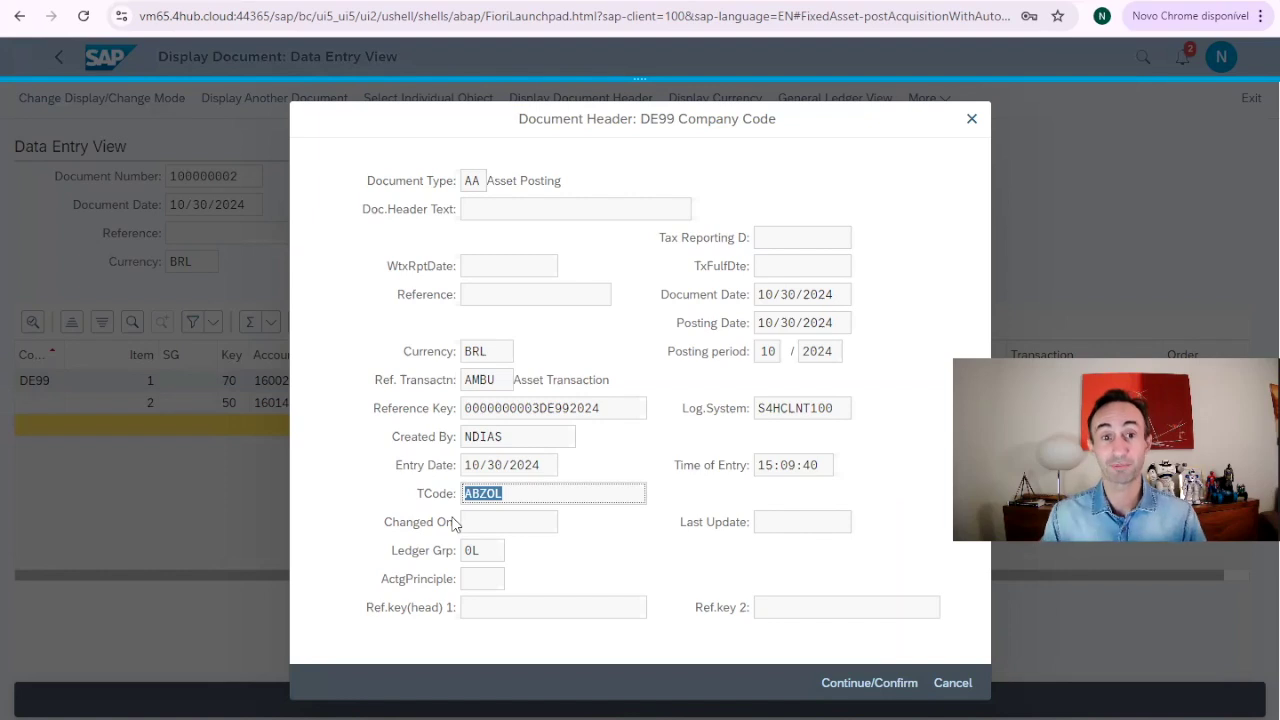
left_click(457, 445)
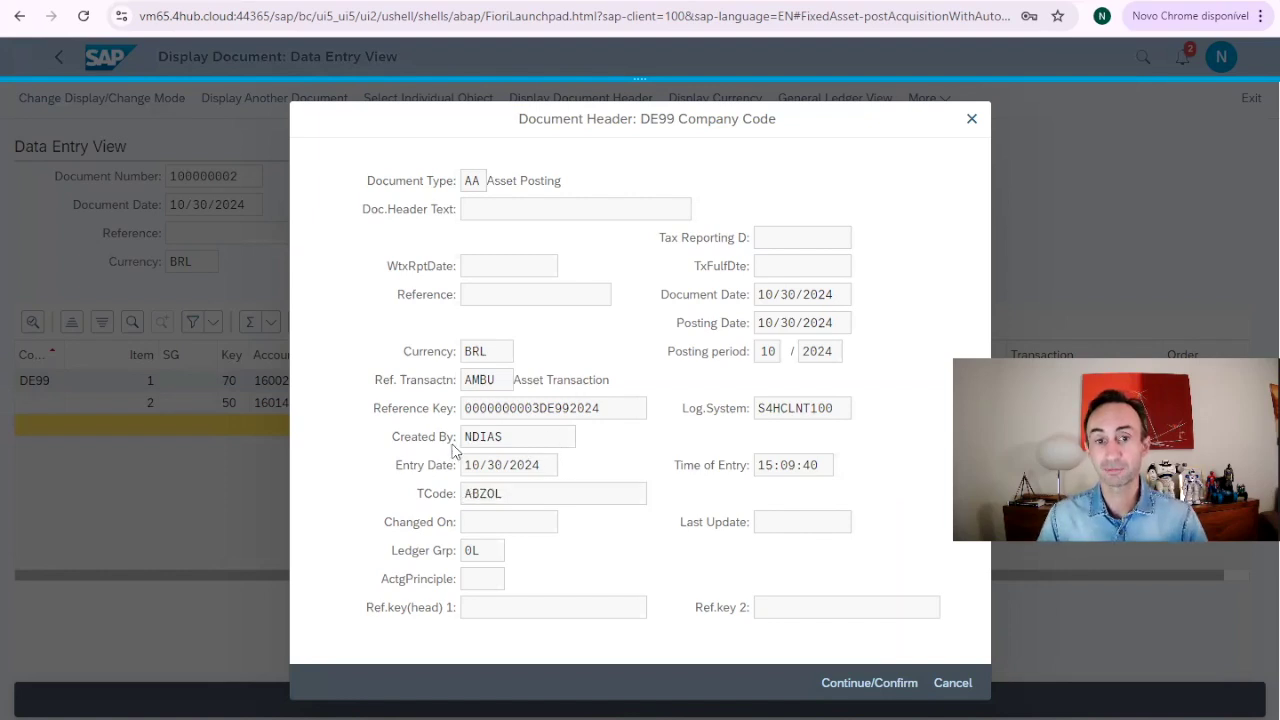
left_click_drag(557, 474, 460, 474)
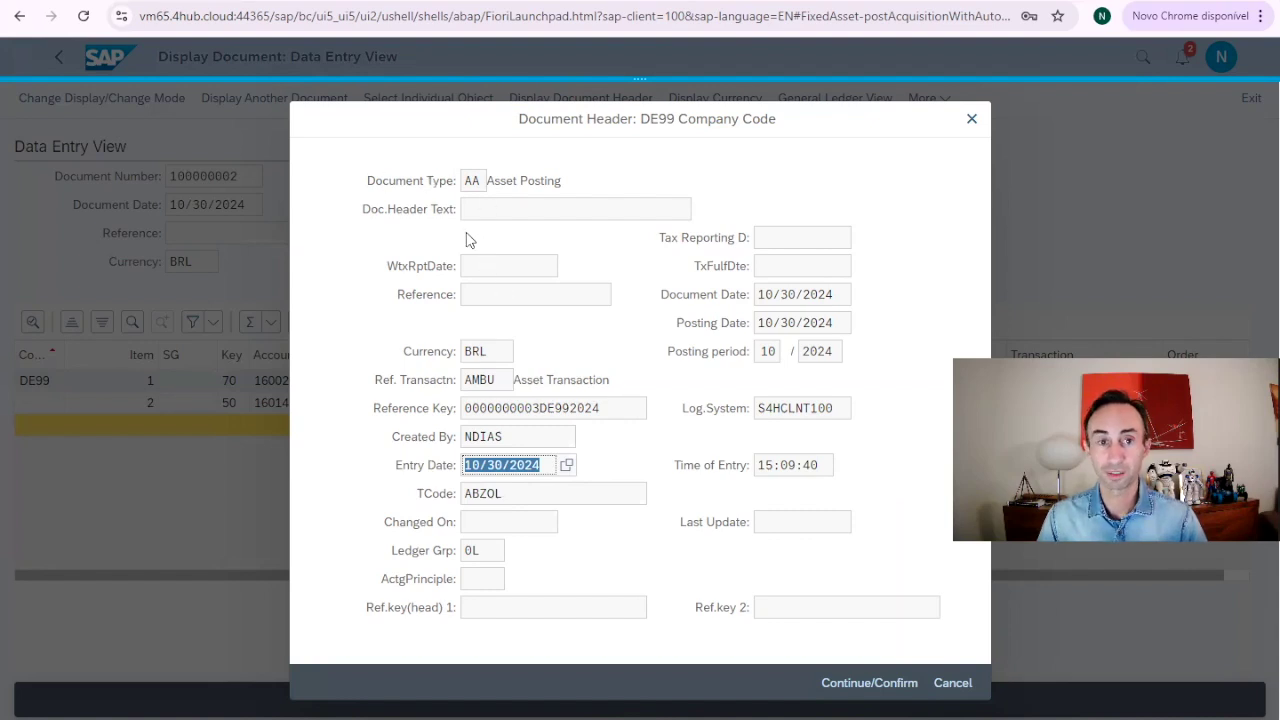
left_click_drag(477, 190, 453, 188)
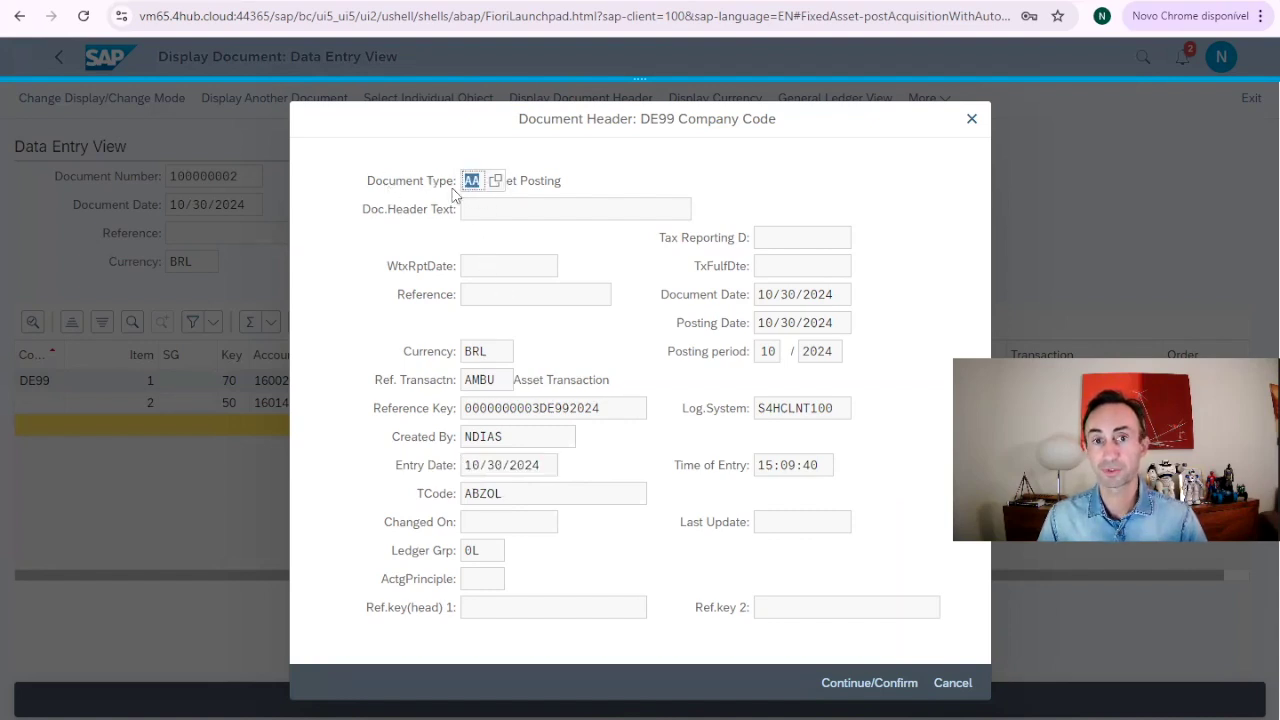
left_click(972, 119)
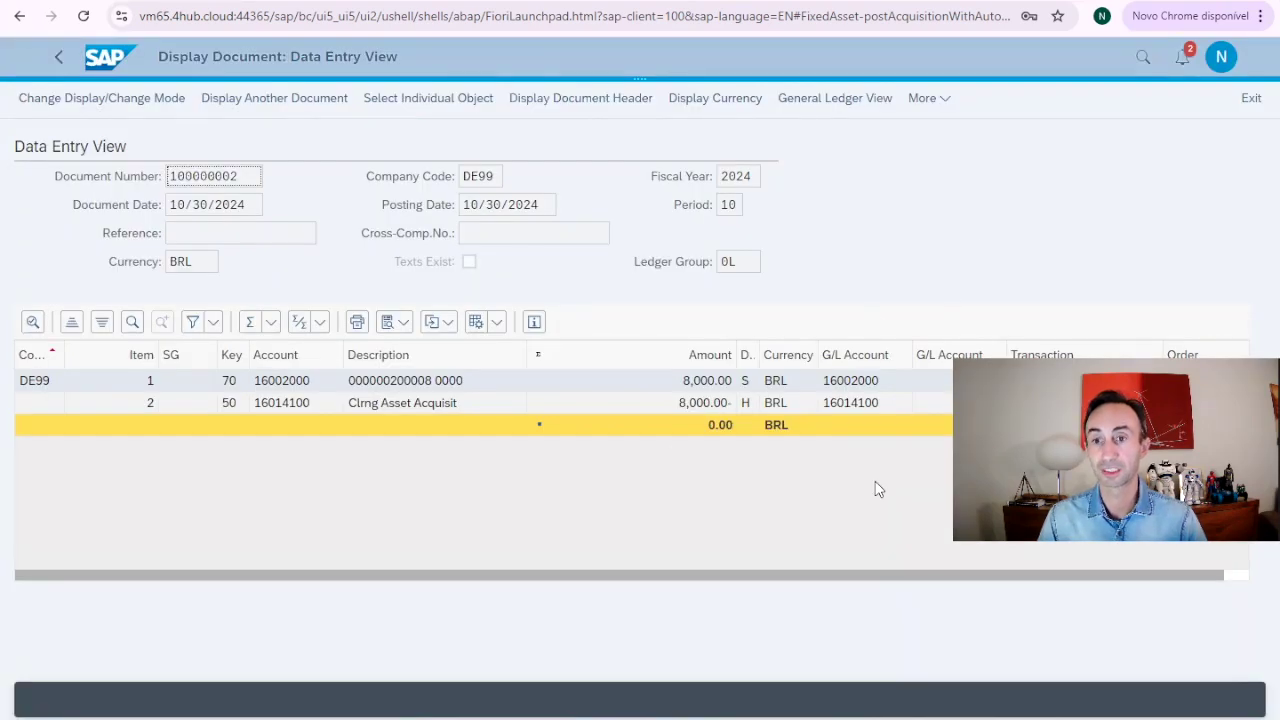